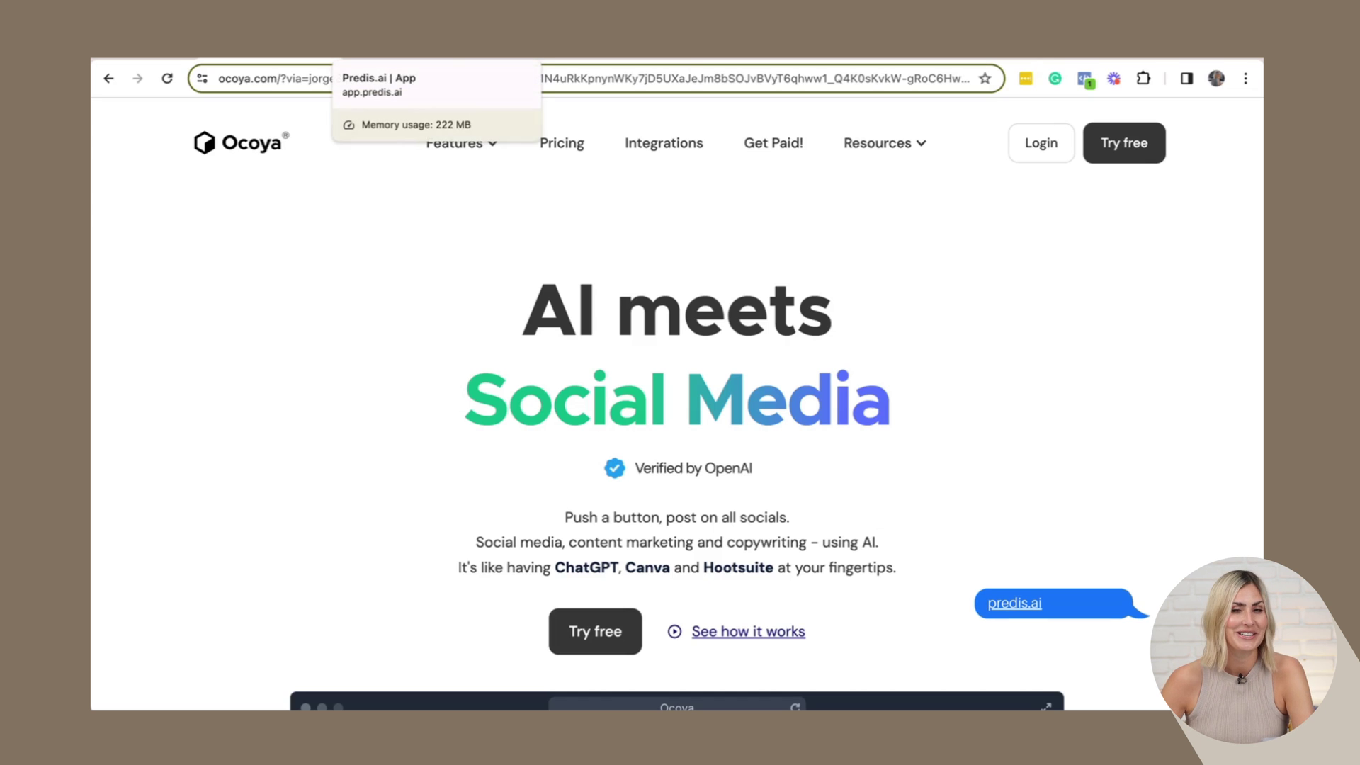
Step: Keep Text to Post mode and generate a post from the freelance social media manager prompt
click(495, 50)
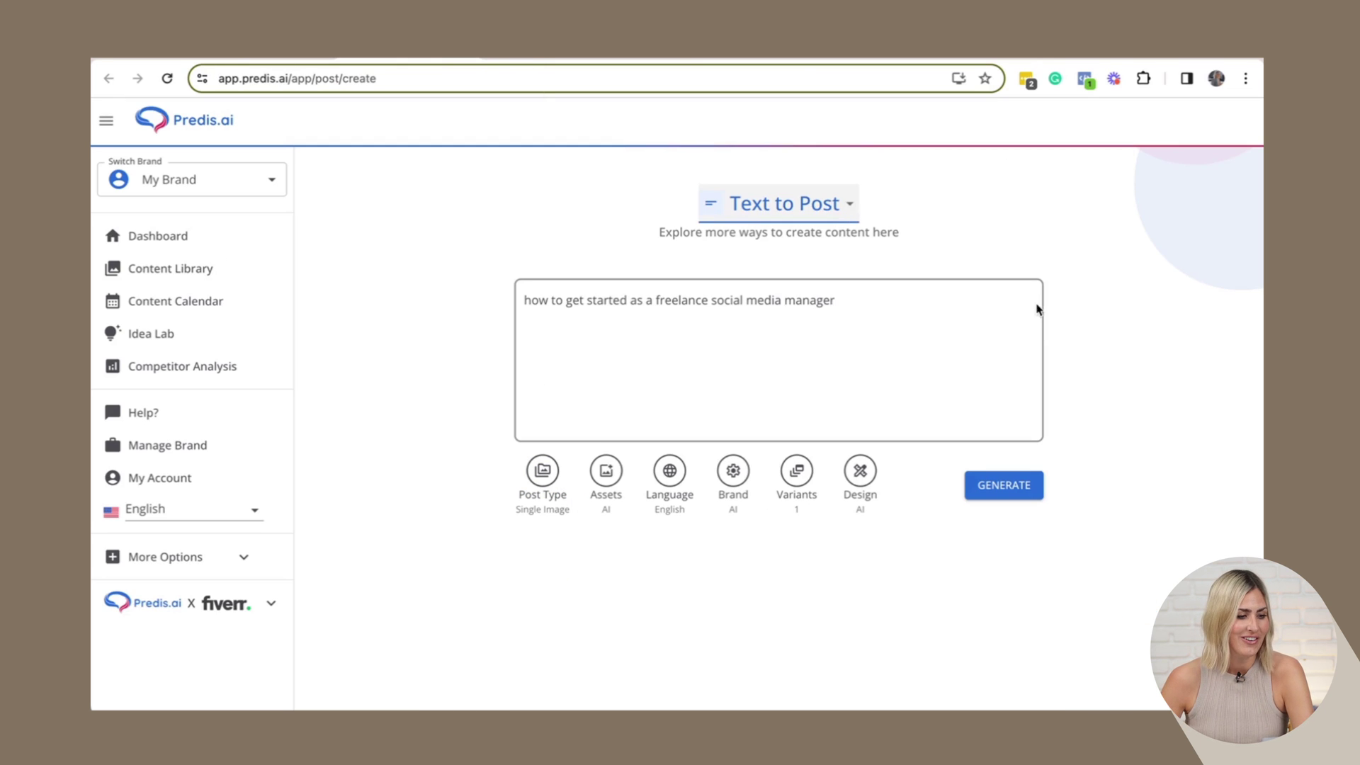
click(828, 217)
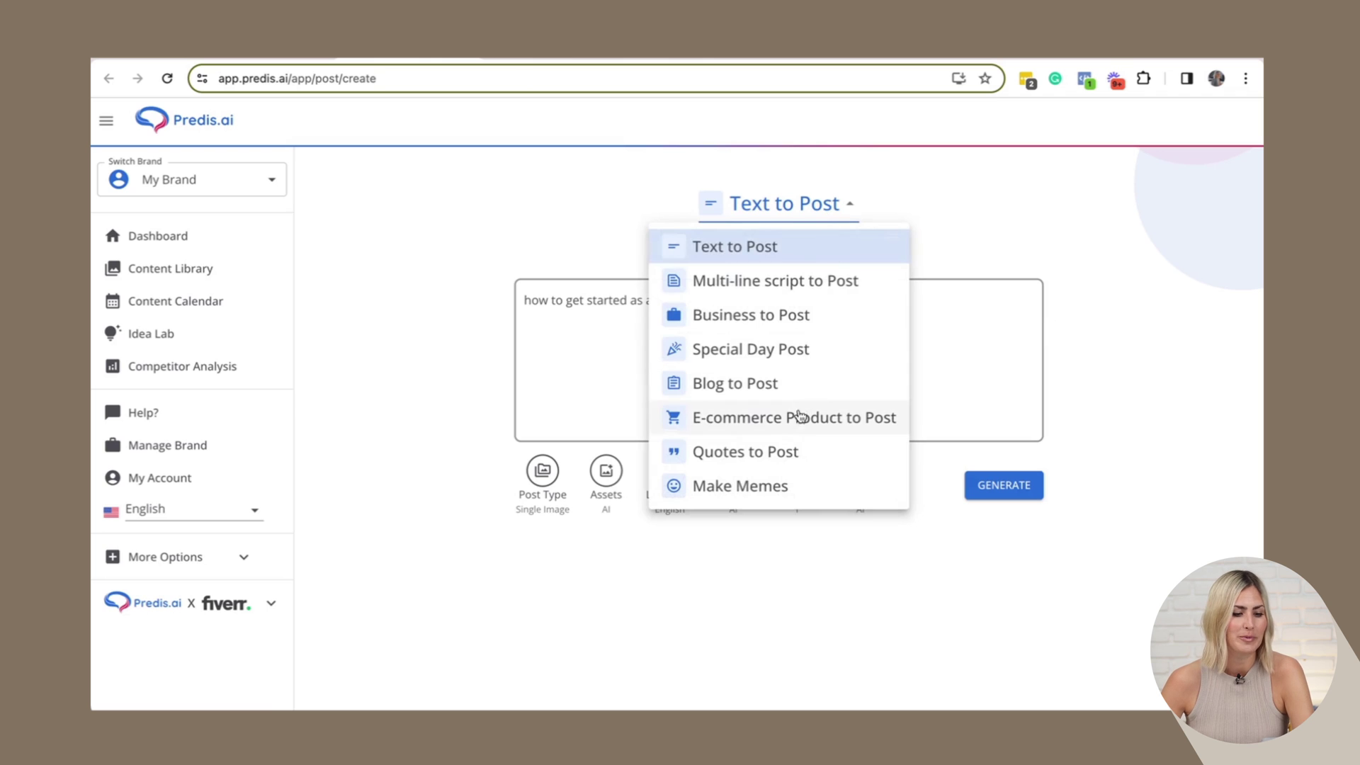
click(714, 210)
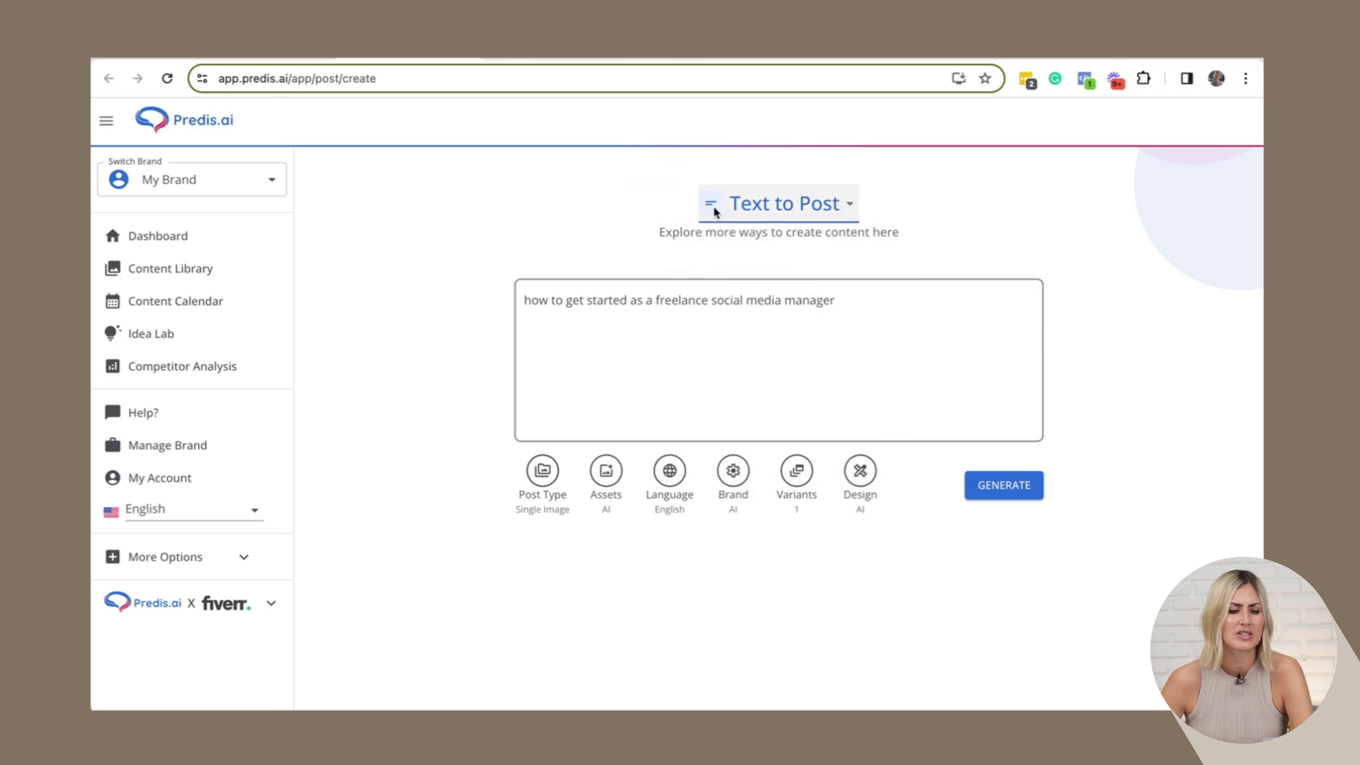
click(730, 318)
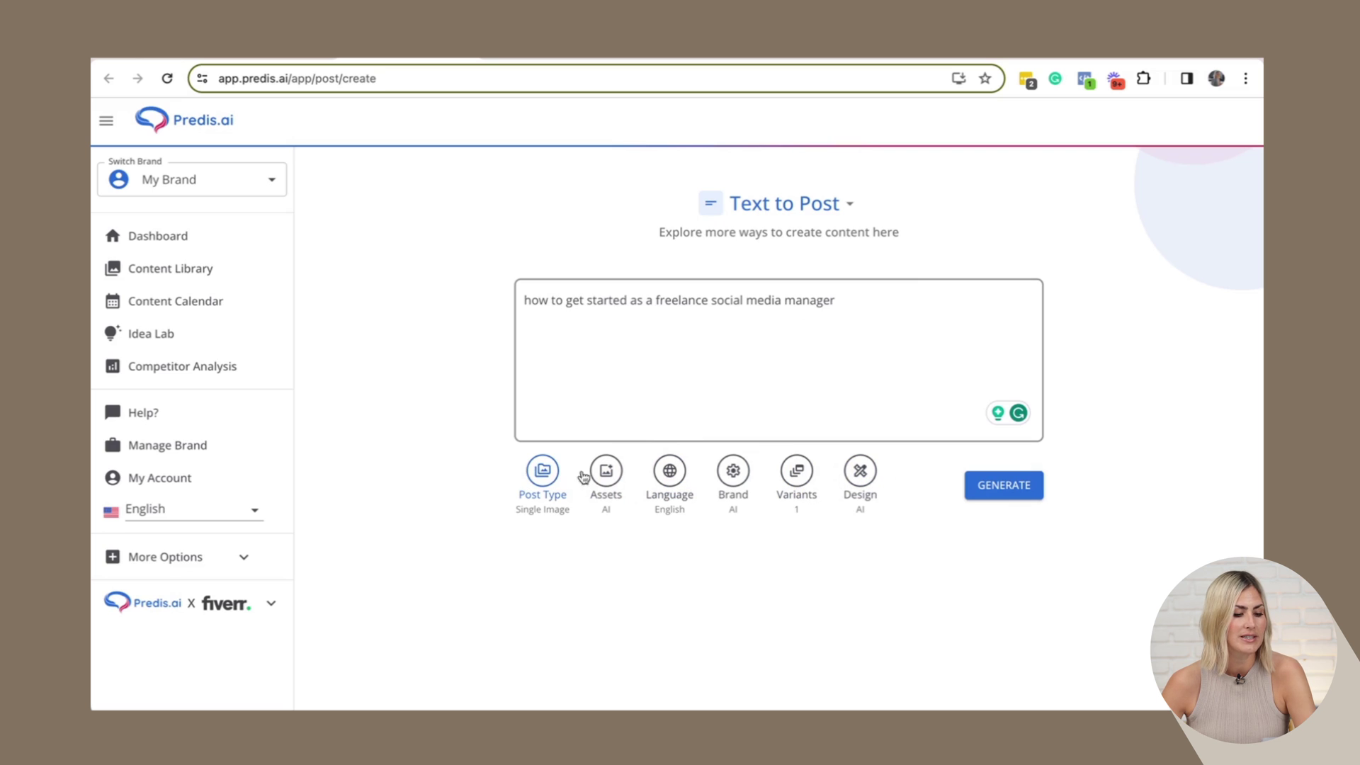
click(1028, 494)
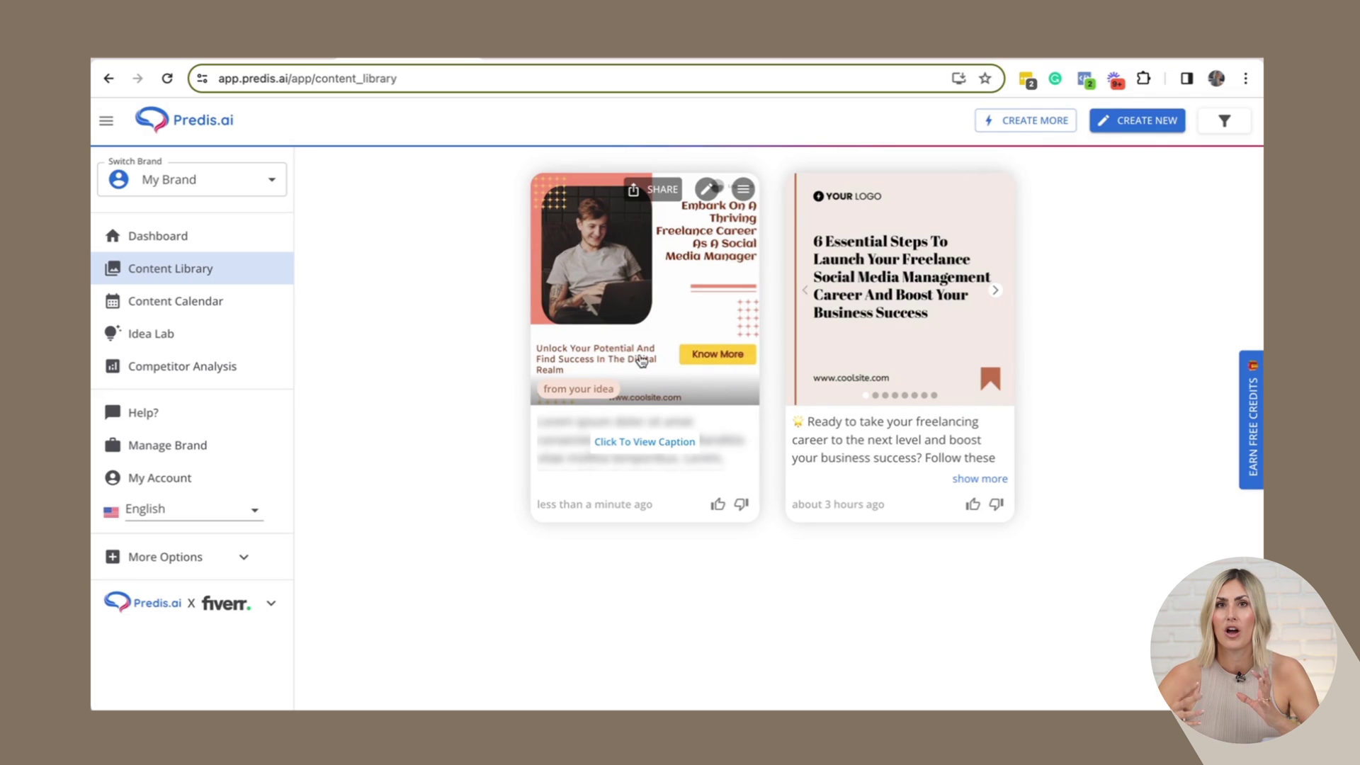
Step: Open the 6 Essential Steps carousel in Edit Post and browse all its slides
click(927, 307)
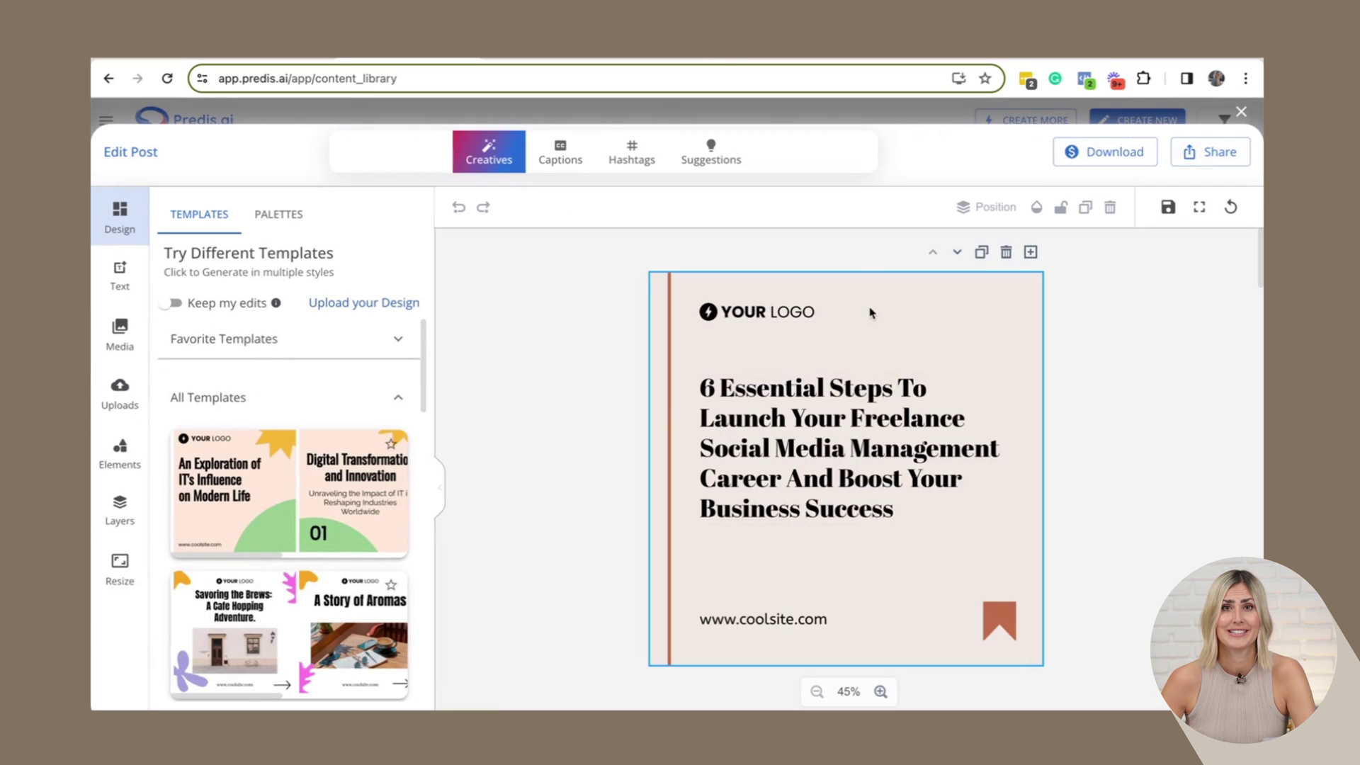
scroll(842, 444, down, 2)
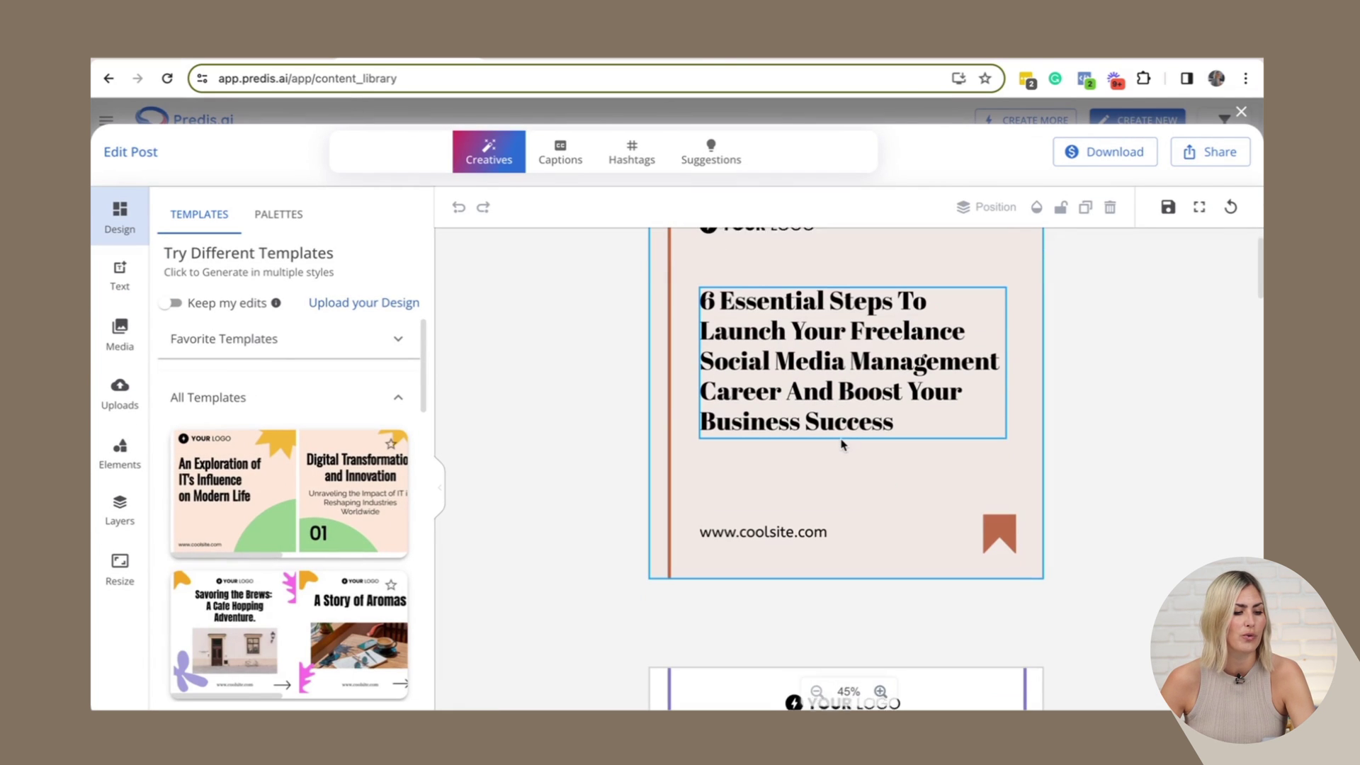
scroll(842, 444, down, 10)
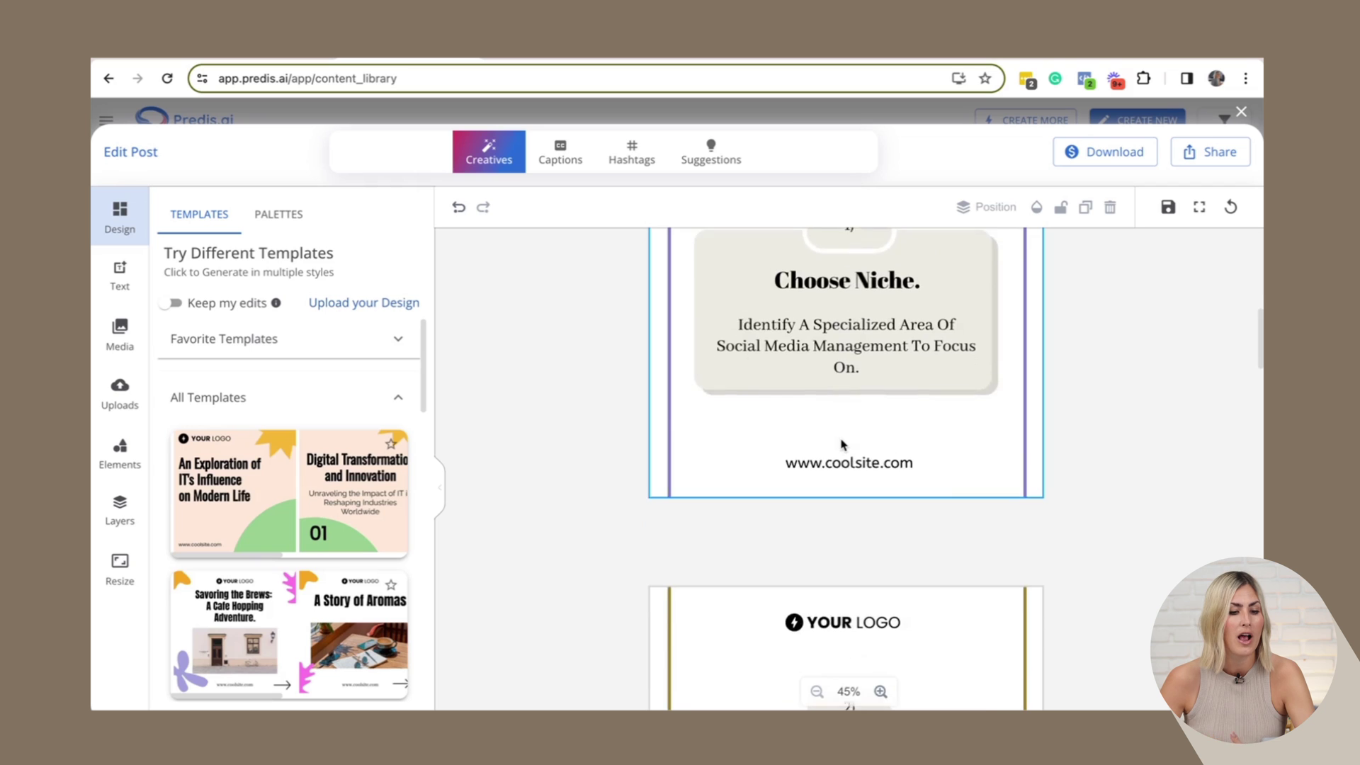
scroll(843, 444, down, 9)
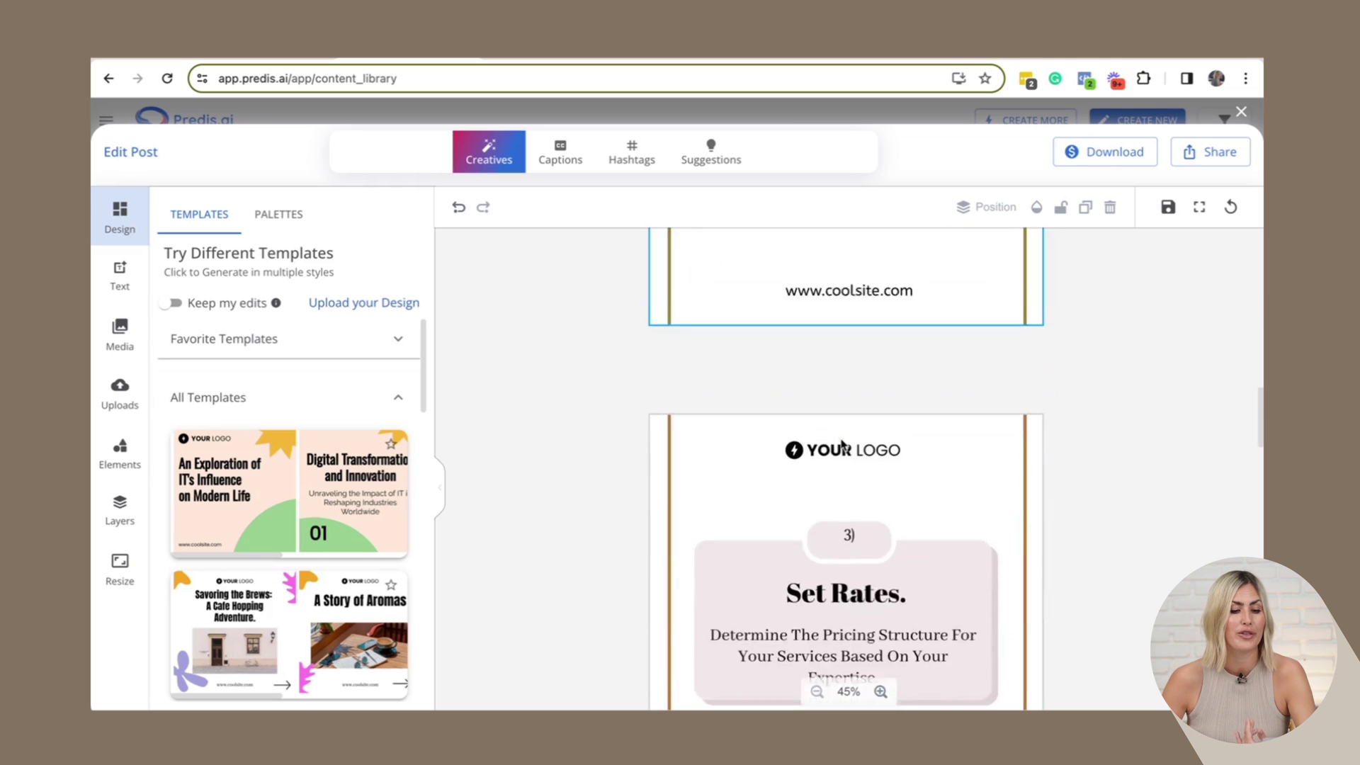
scroll(842, 444, down, 9)
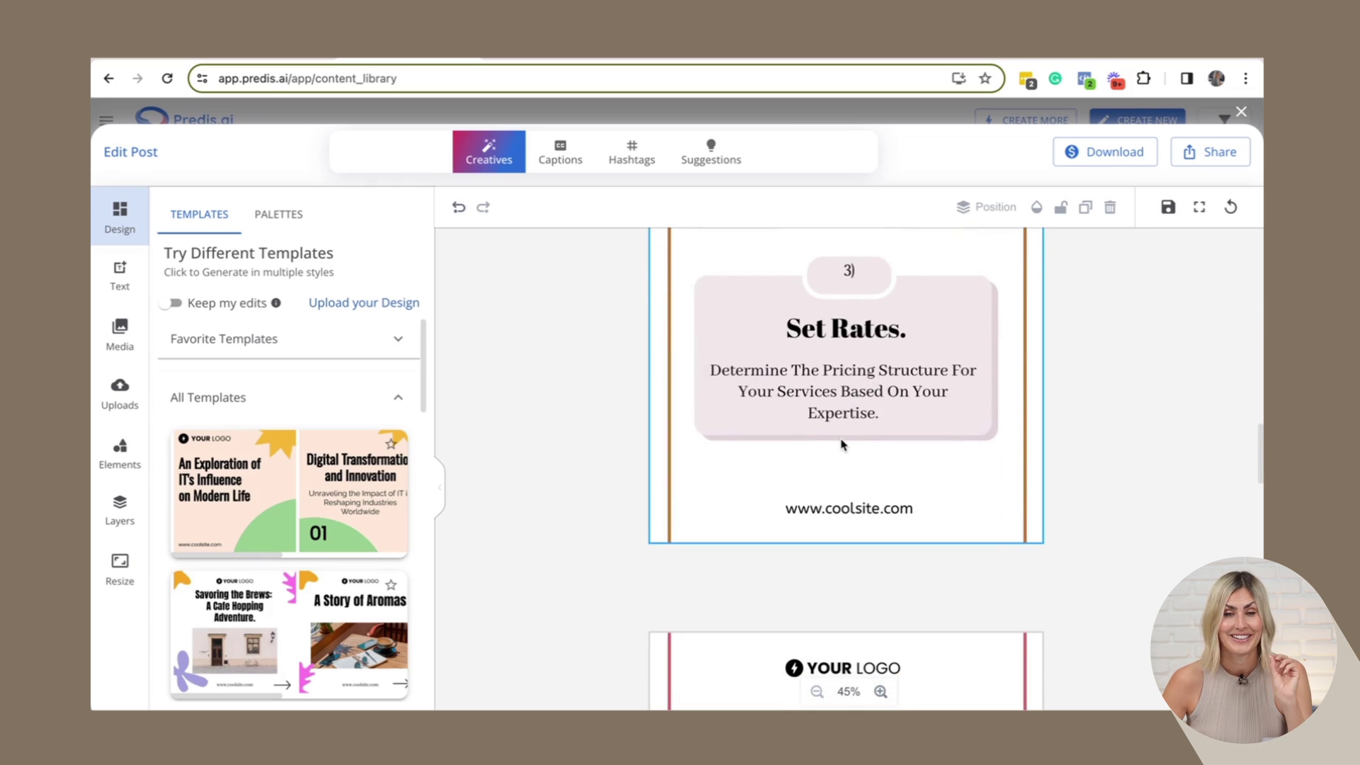
scroll(842, 444, down, 12)
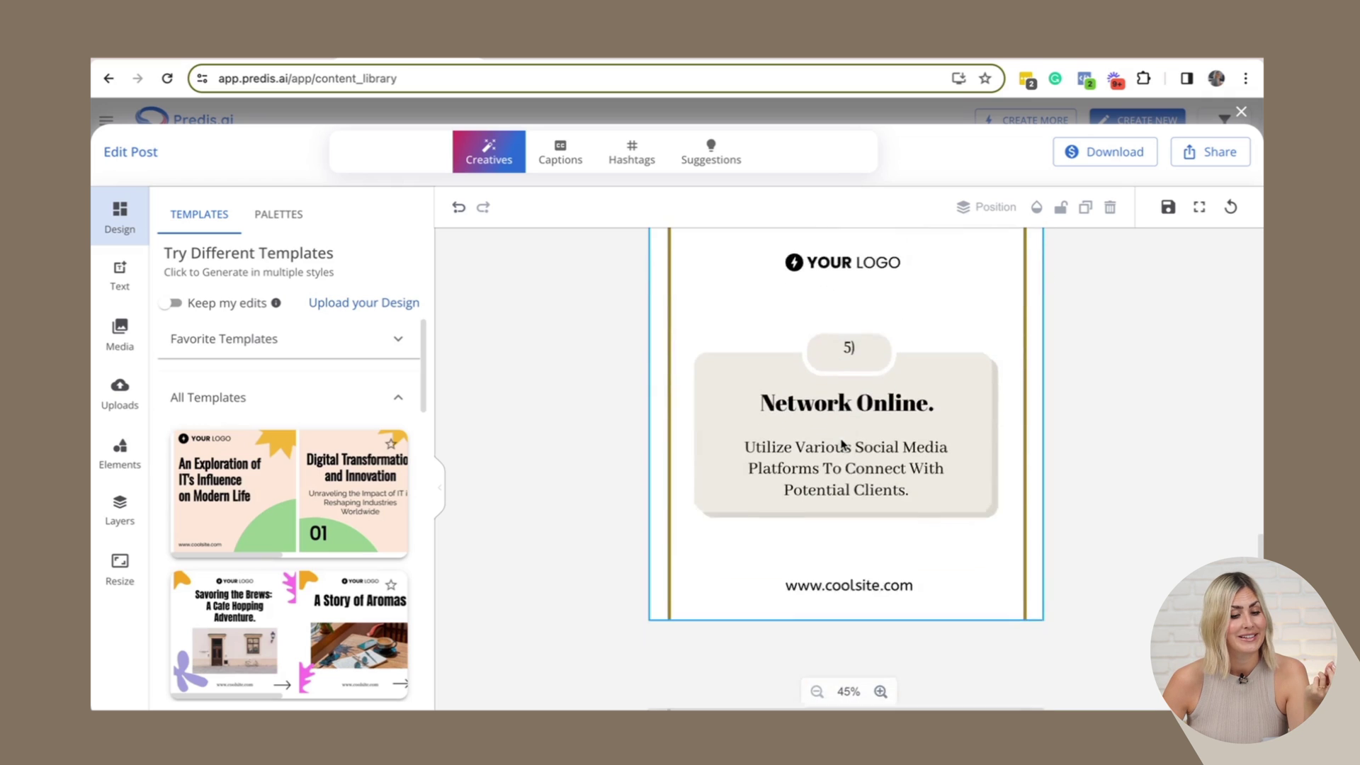
scroll(843, 444, down, 6)
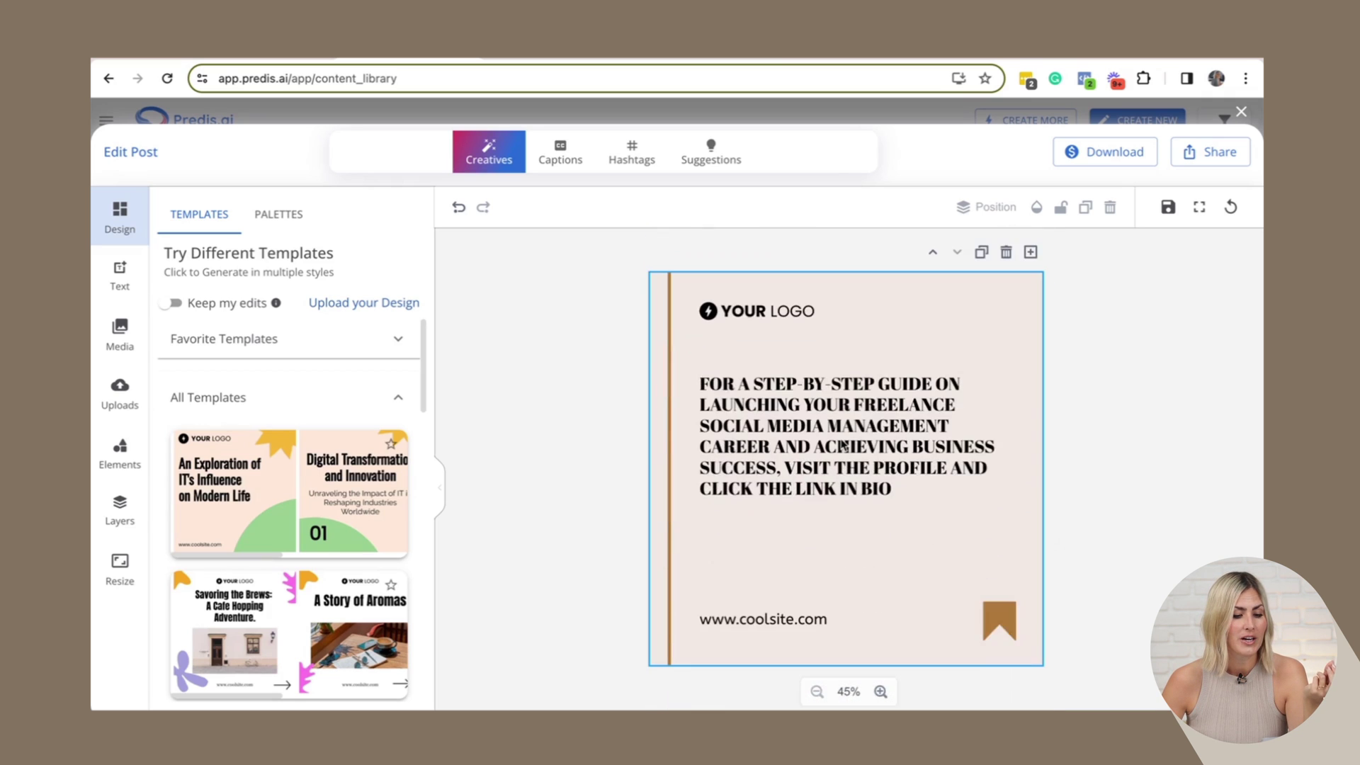
scroll(842, 444, up, 20)
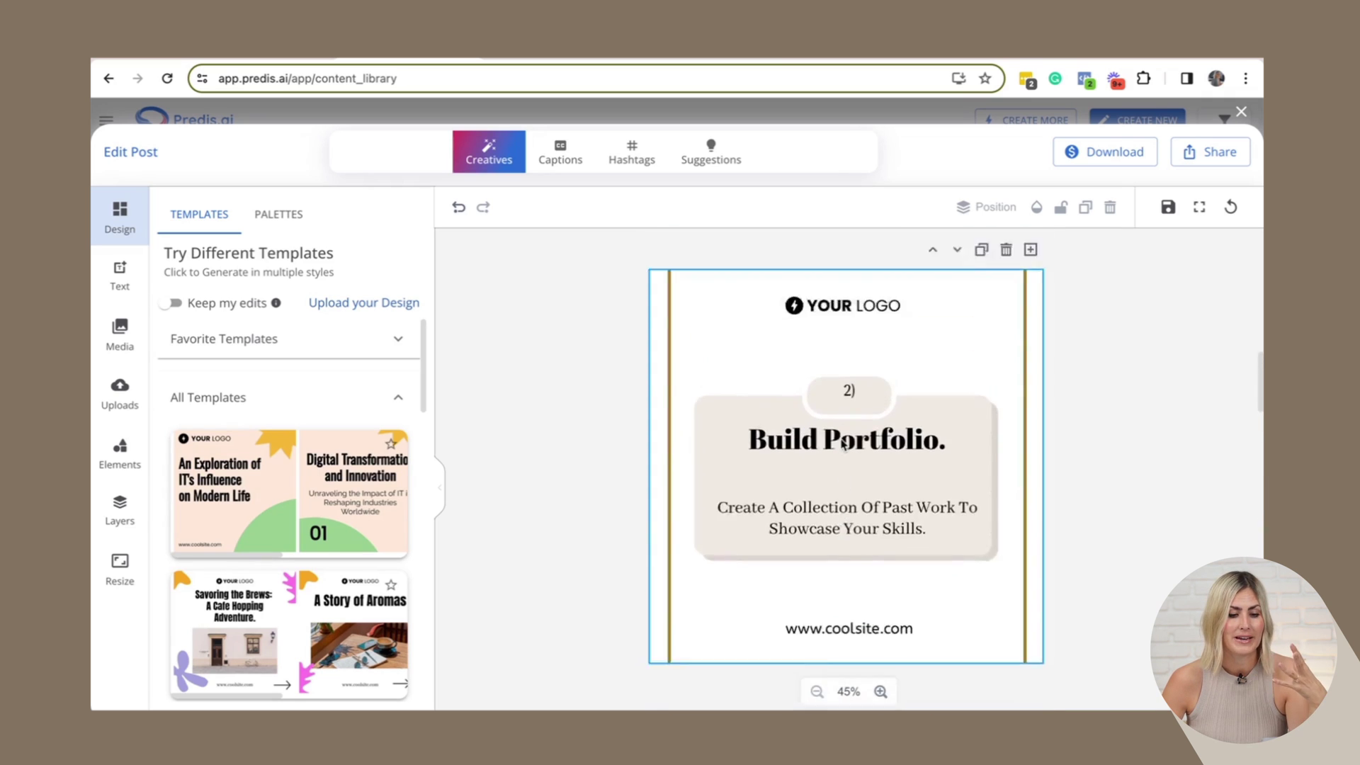
scroll(842, 444, up, 10)
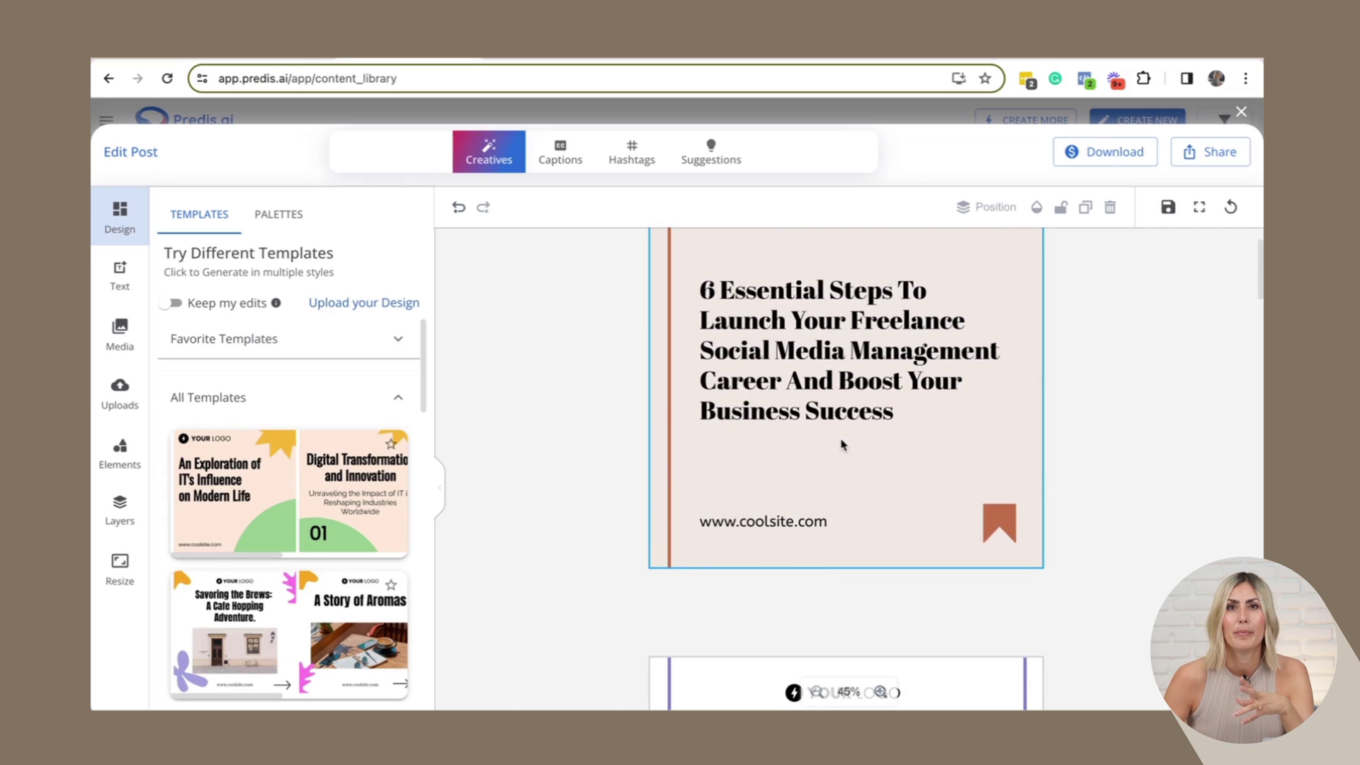
click(559, 150)
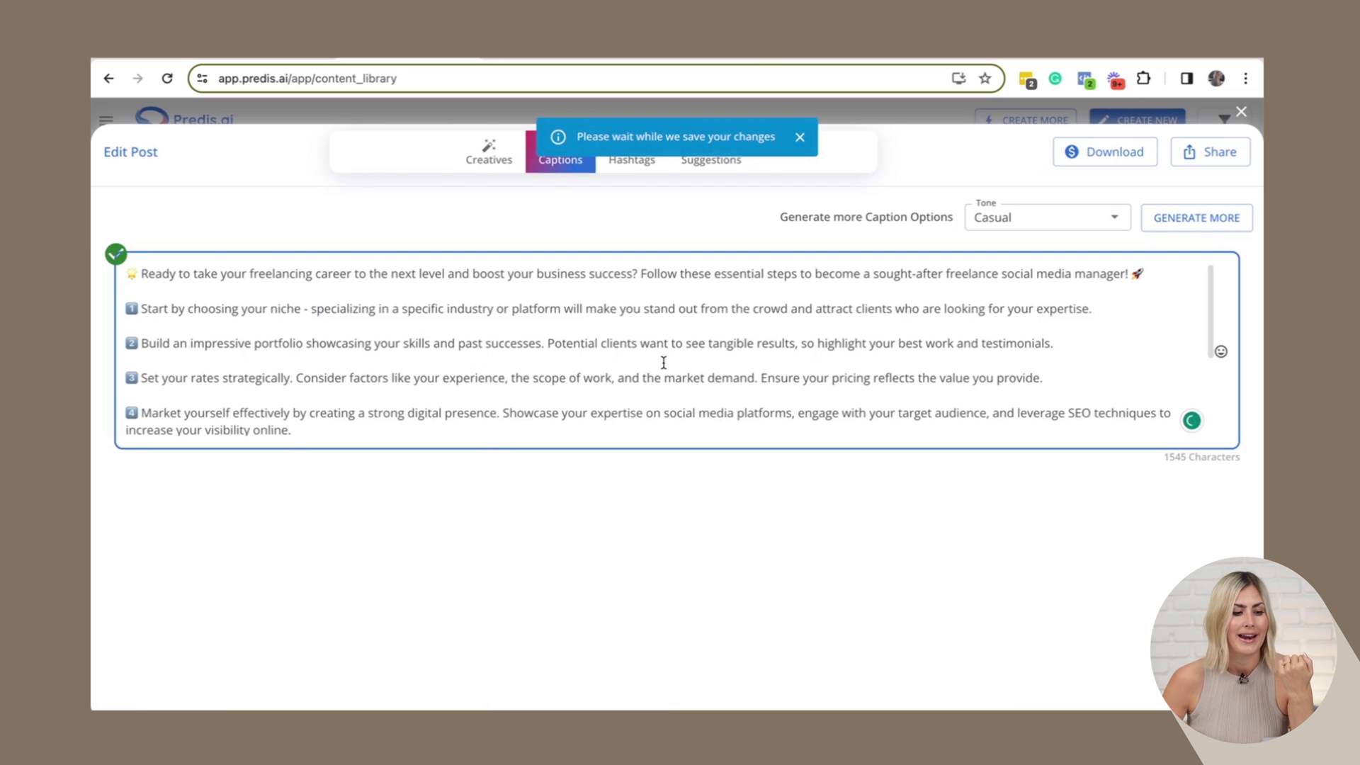
Step: Scroll through the generated caption, then switch hashtag sourcing from Caption to Keyword
scroll(663, 362, down, 5)
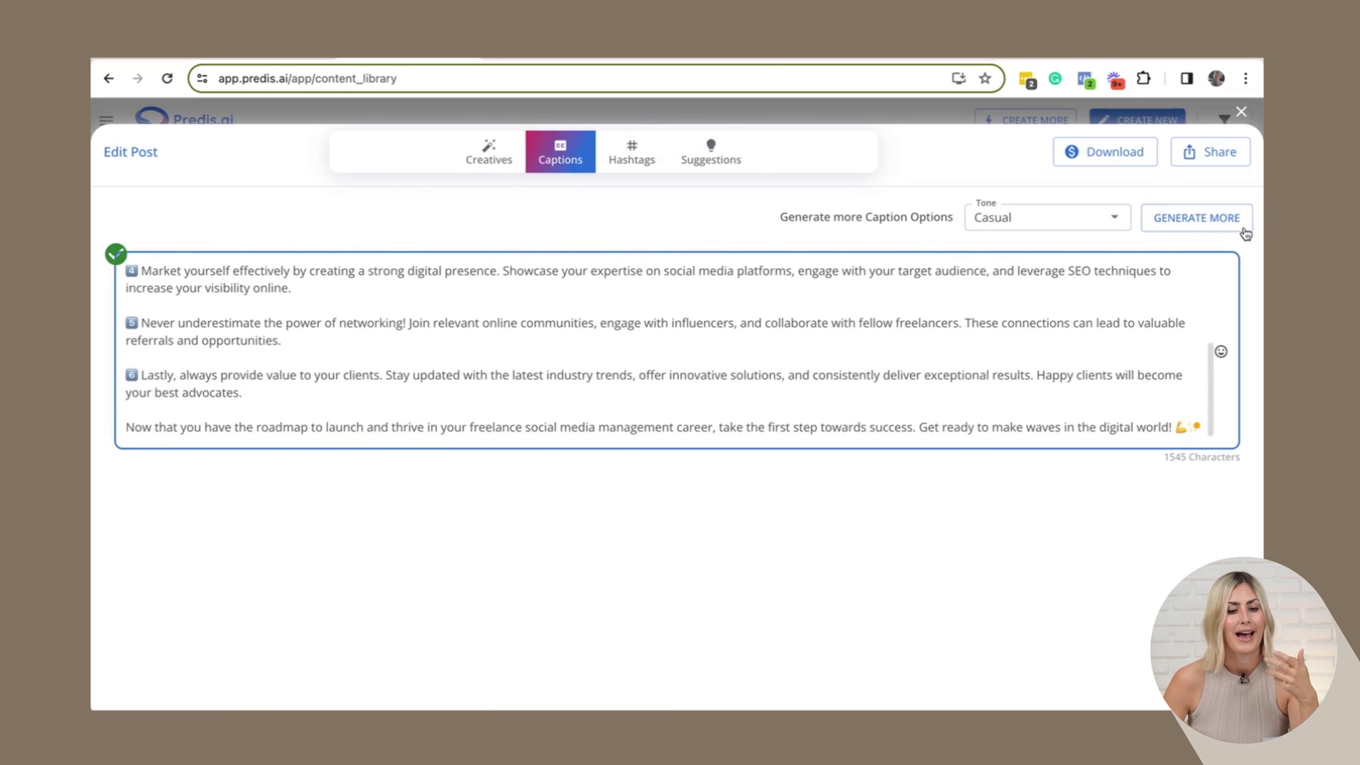
click(617, 161)
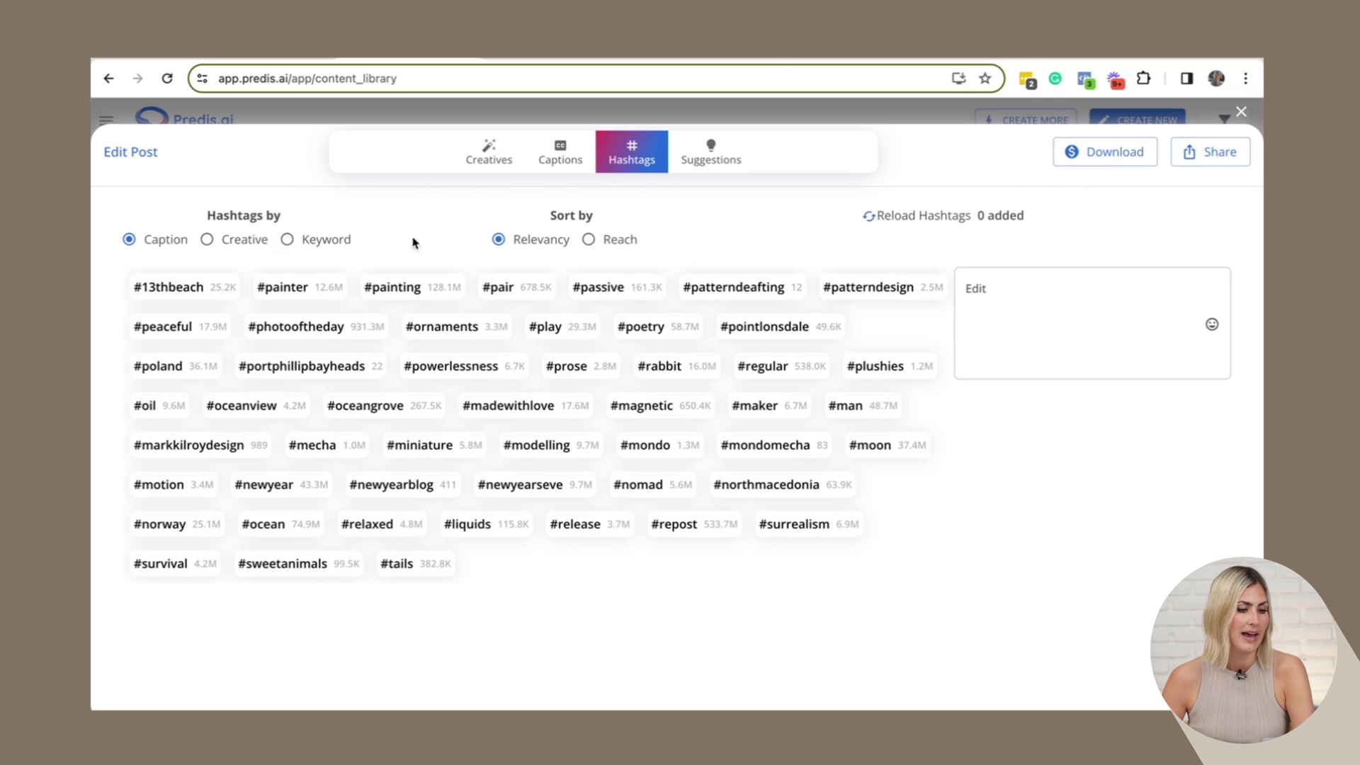
click(286, 241)
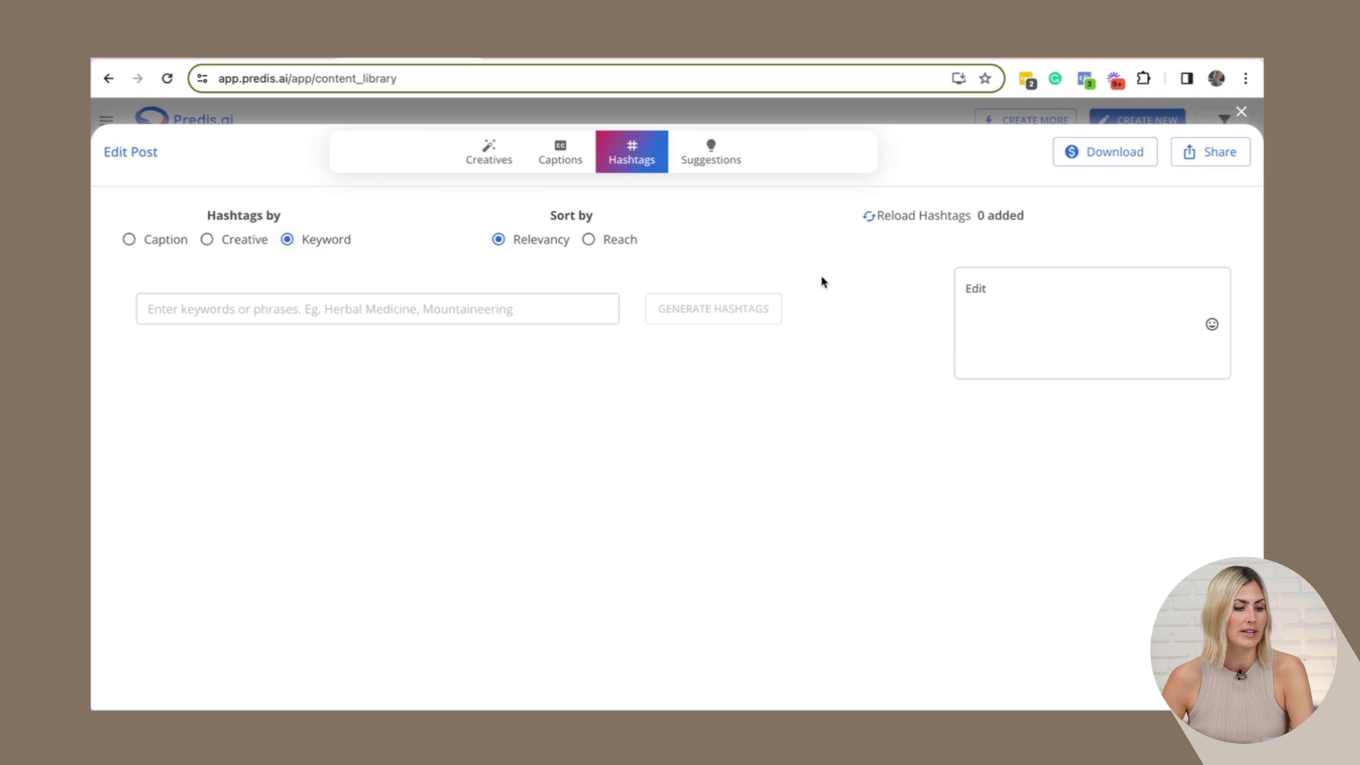
Step: Generate hashtag suggestions for the keyword 'social media manager'
click(340, 309)
text(soci)
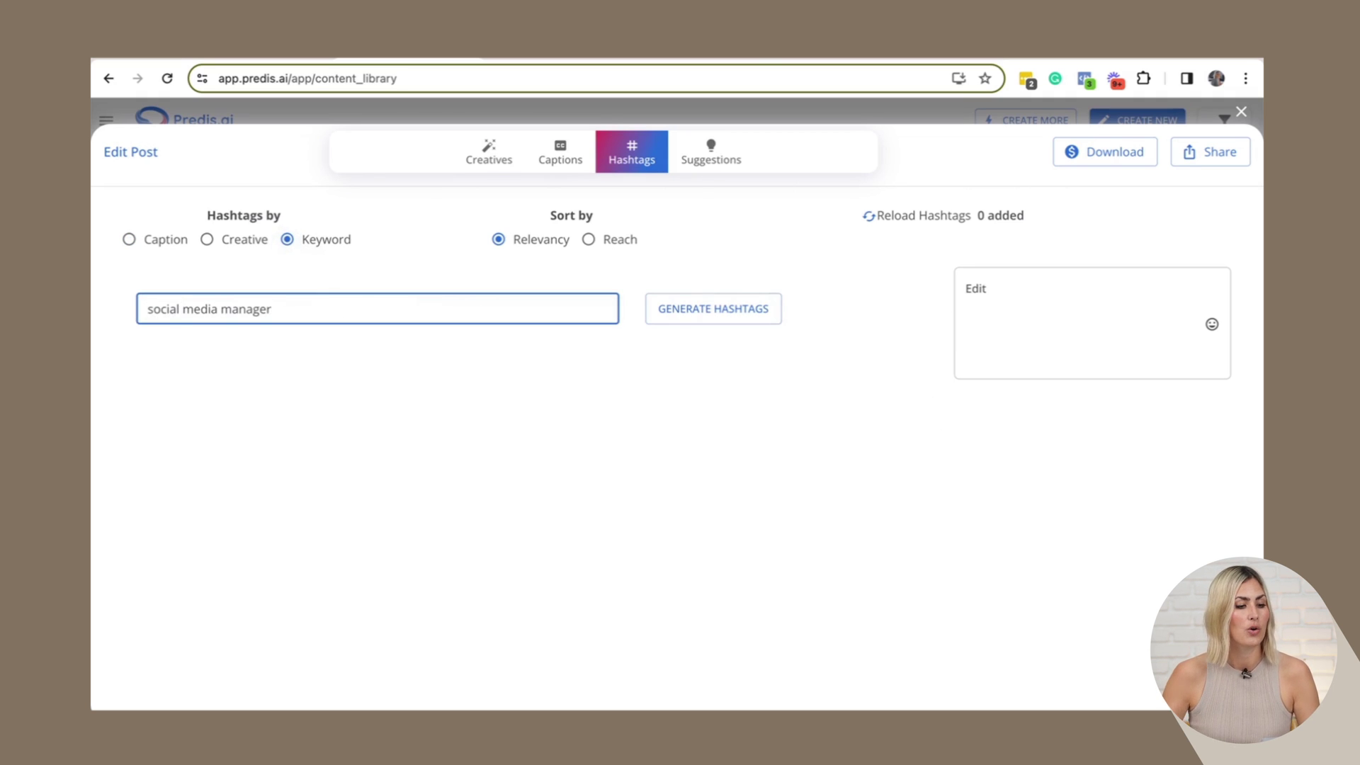
text(al media manager)
click(729, 309)
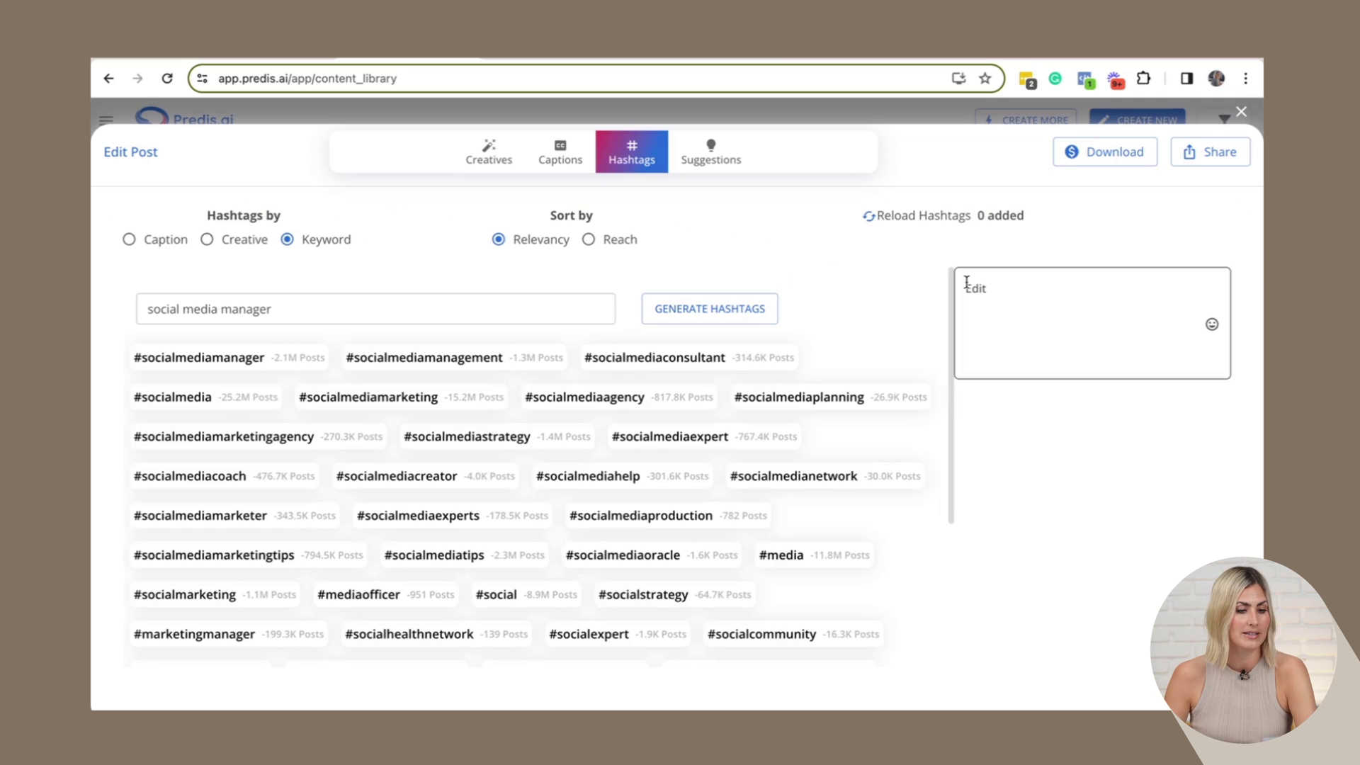
Step: Add #socialmediamanagement, #socialmediamarketing, #socialmedia and #socialmediamanager to the post
click(419, 357)
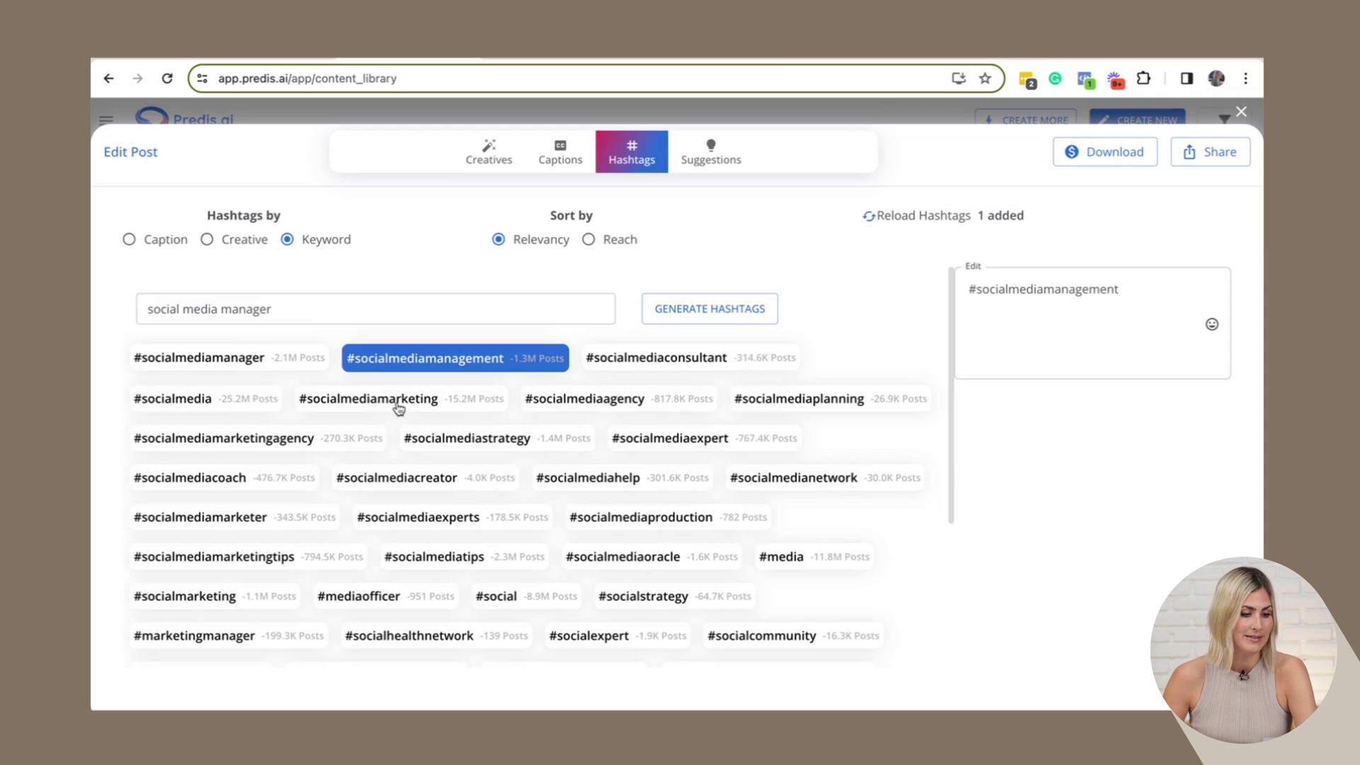
click(395, 401)
click(247, 402)
click(233, 360)
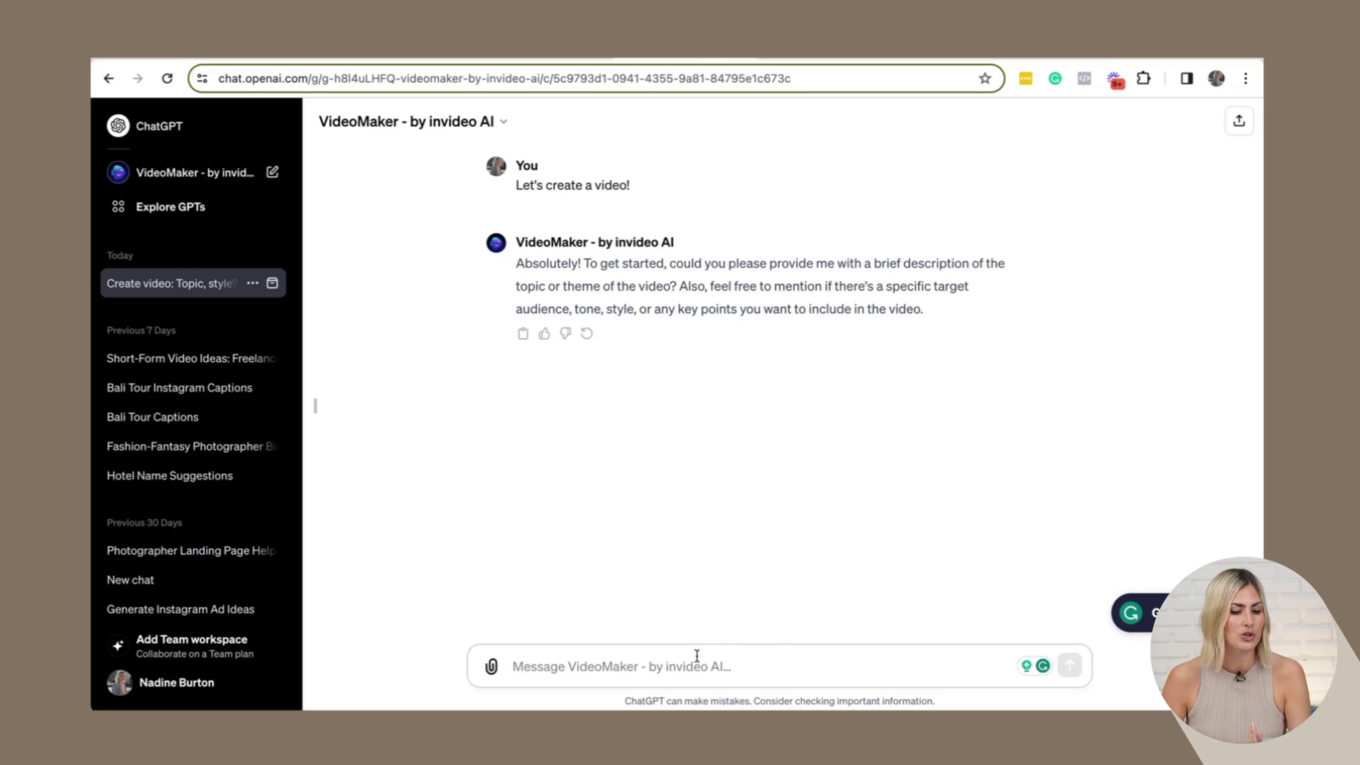
Step: Start typing the video request 'I want to make f…' in the VideoMaker chat
text(I want to make)
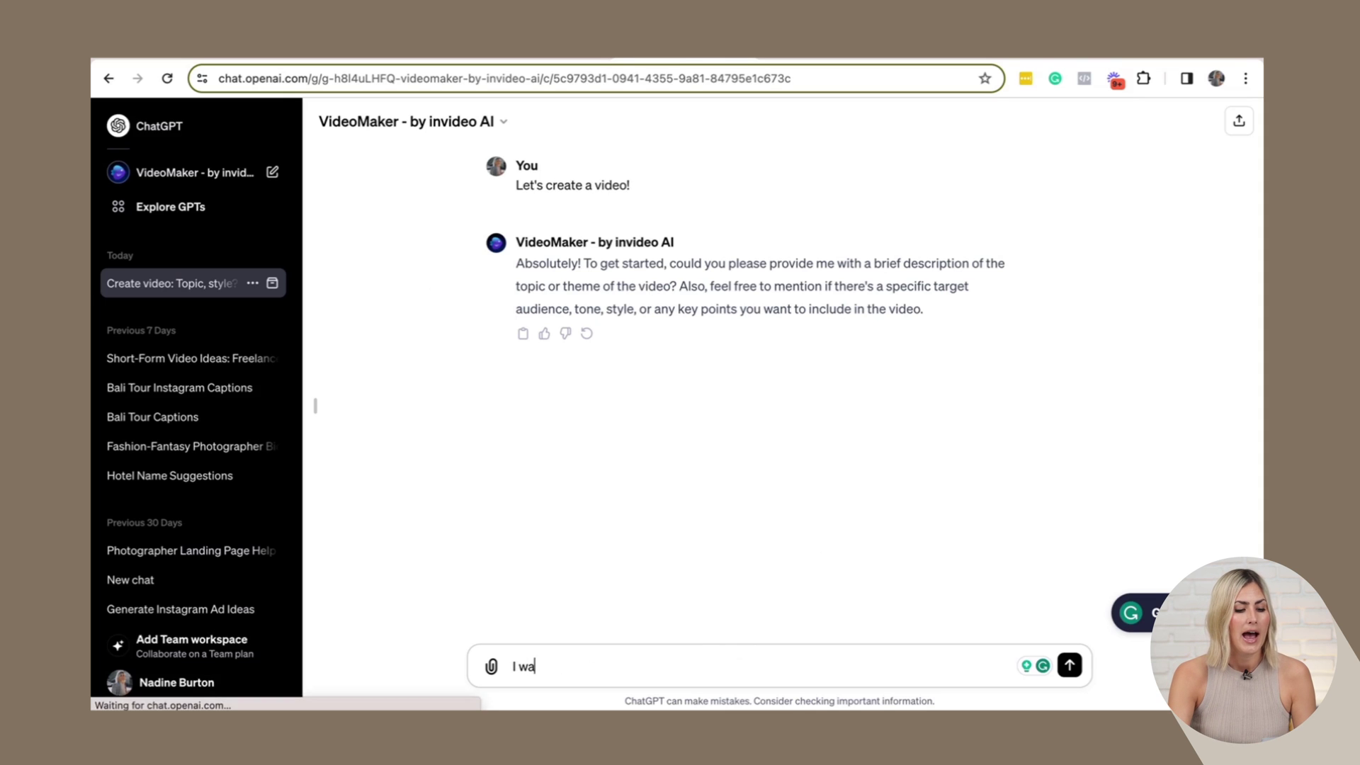
text(f)
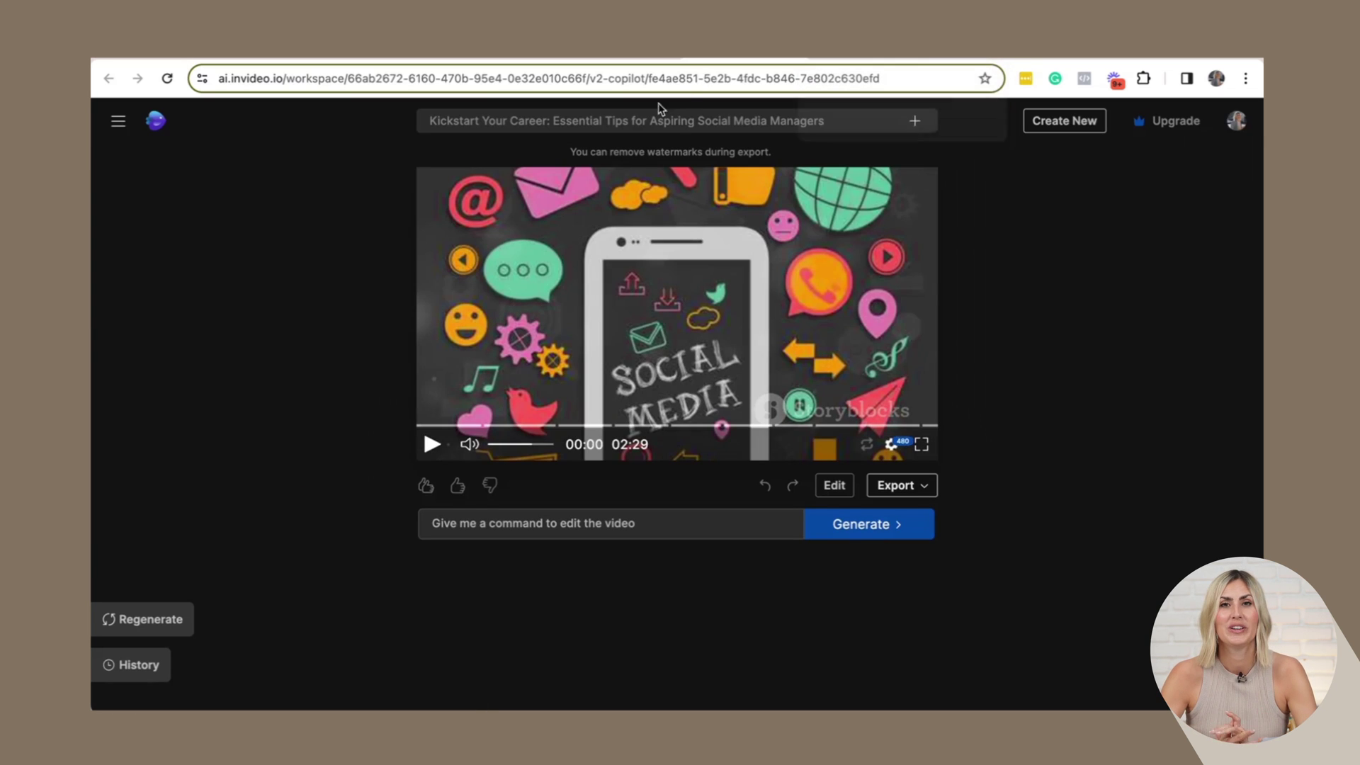
Step: Play the generated 2:29 Kickstart Your Career video preview
click(430, 446)
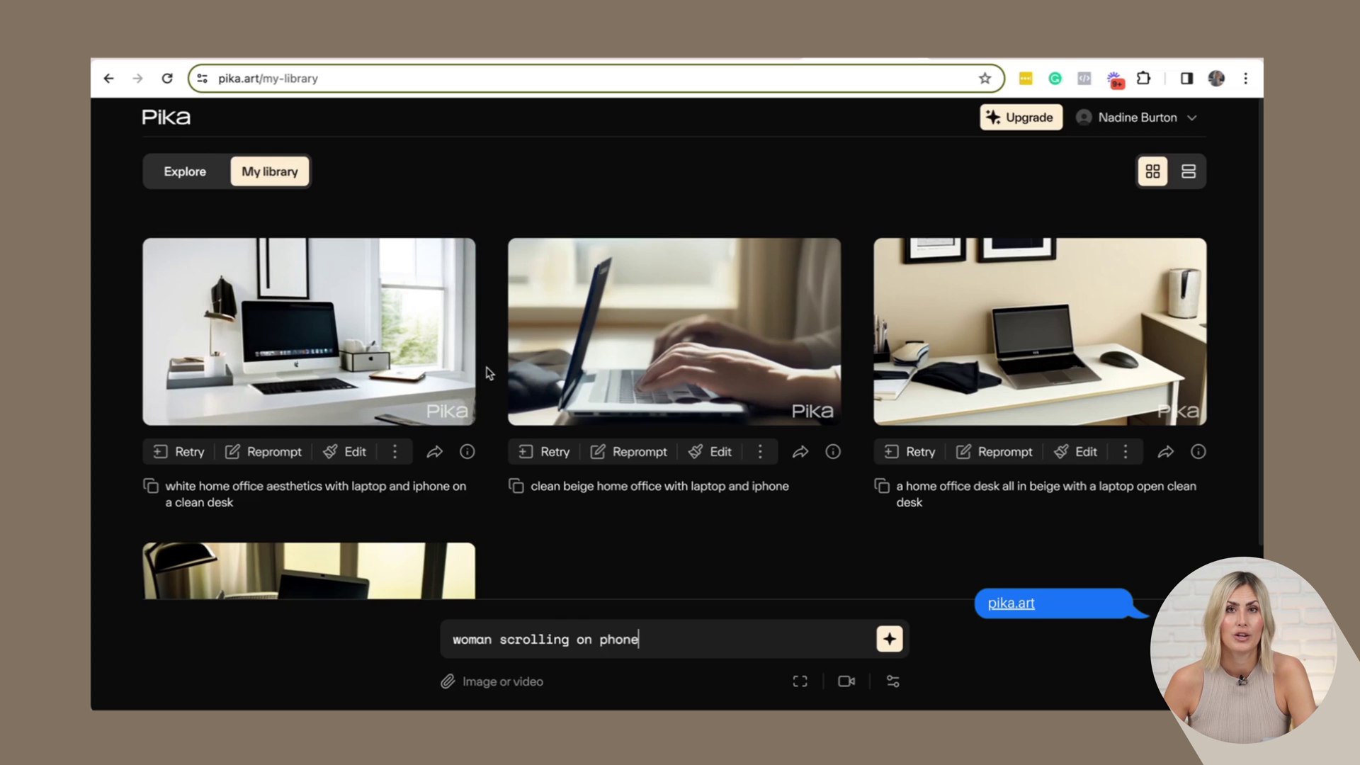
Step: Generate a new Pika clip from the 'woman scrolling on phone' prompt
scroll(489, 373, down, 2)
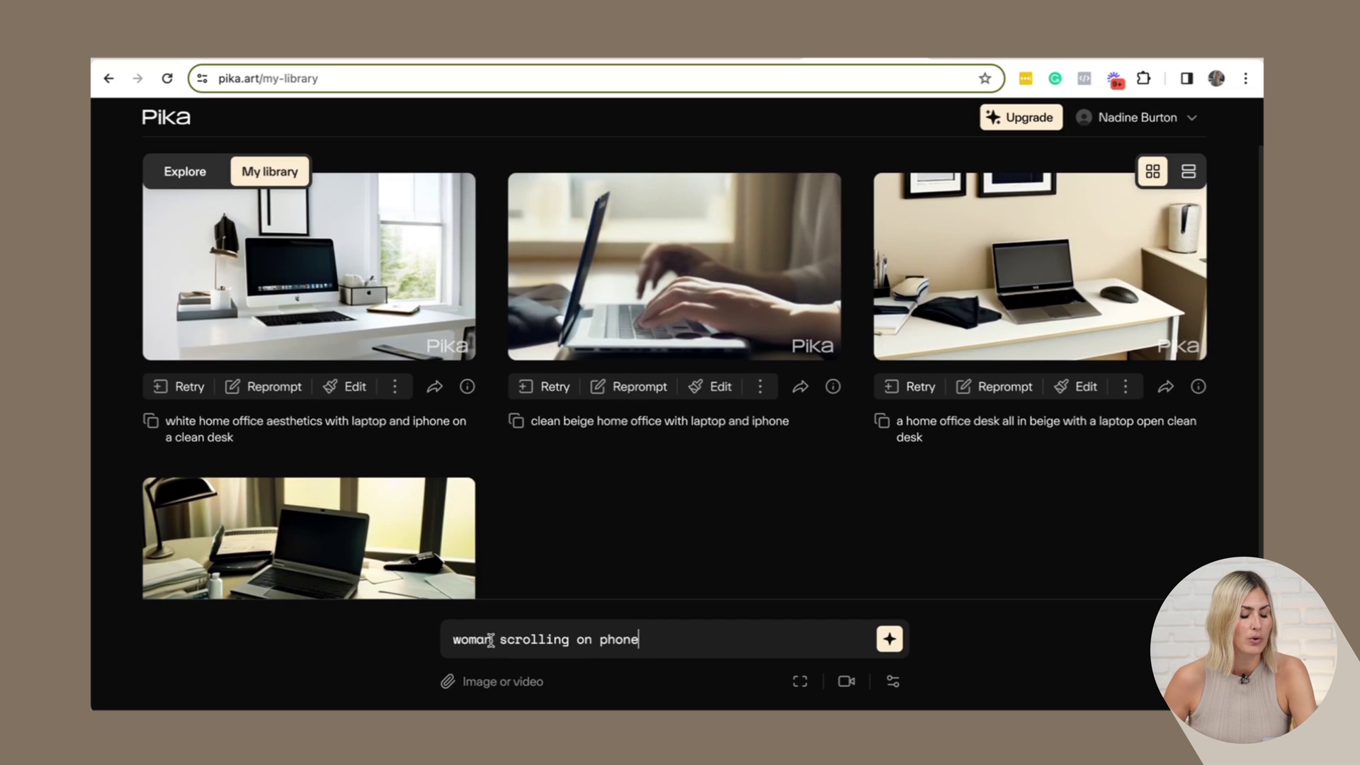
drag(673, 638, 474, 639)
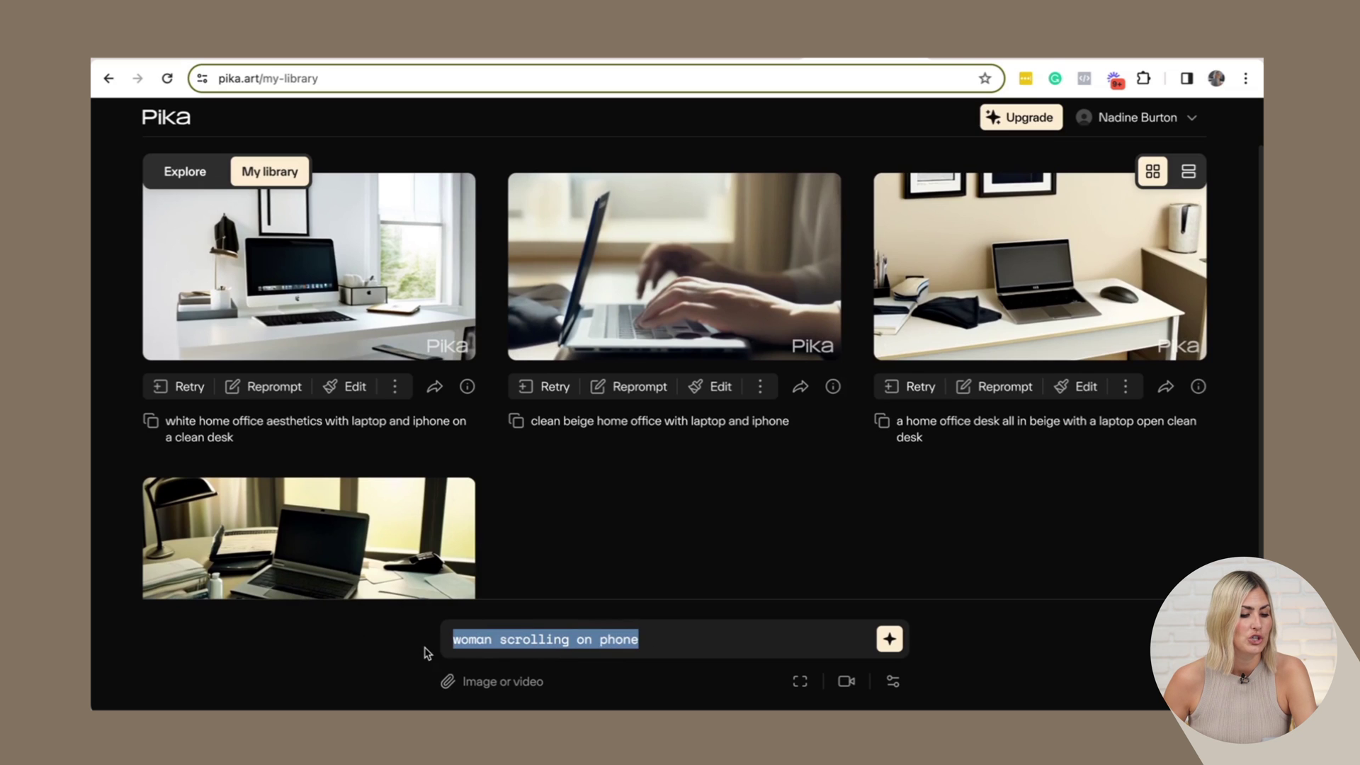
click(887, 641)
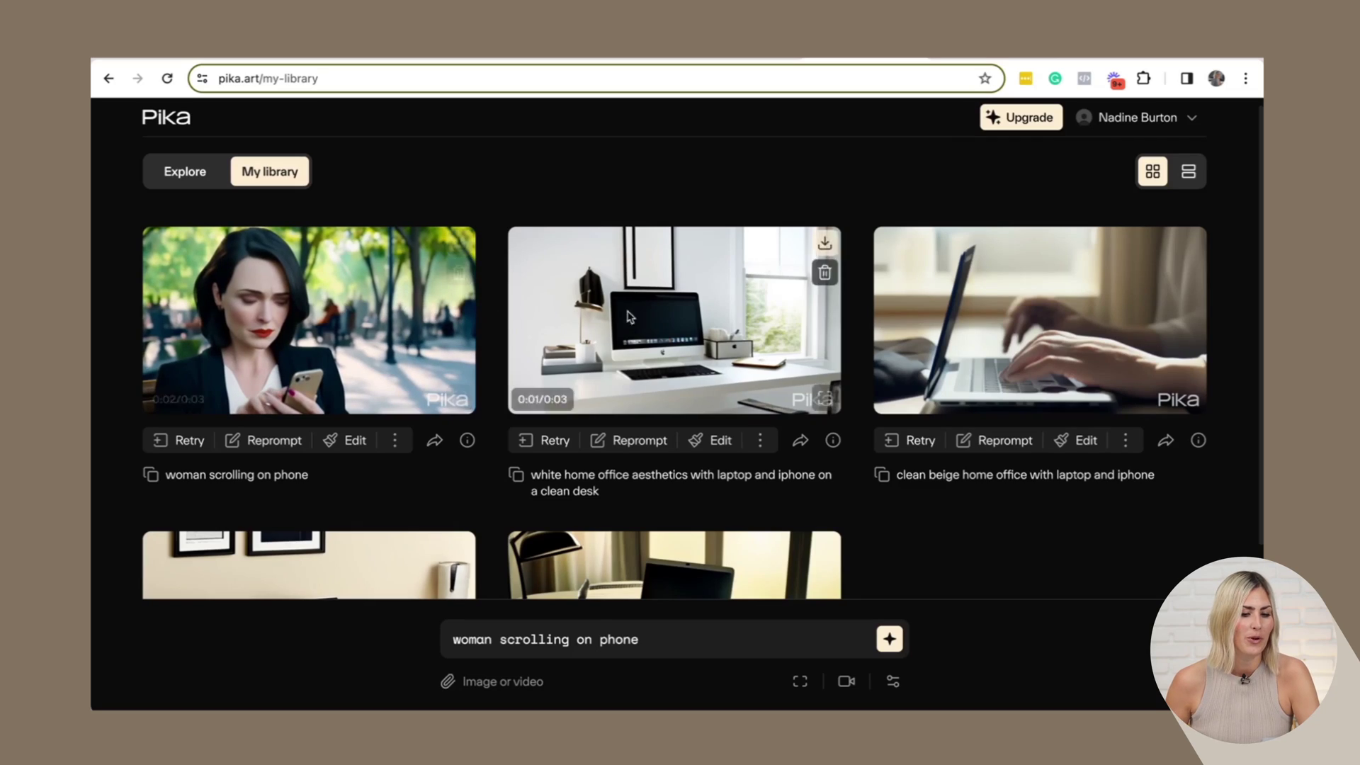
scroll(691, 430, down, 3)
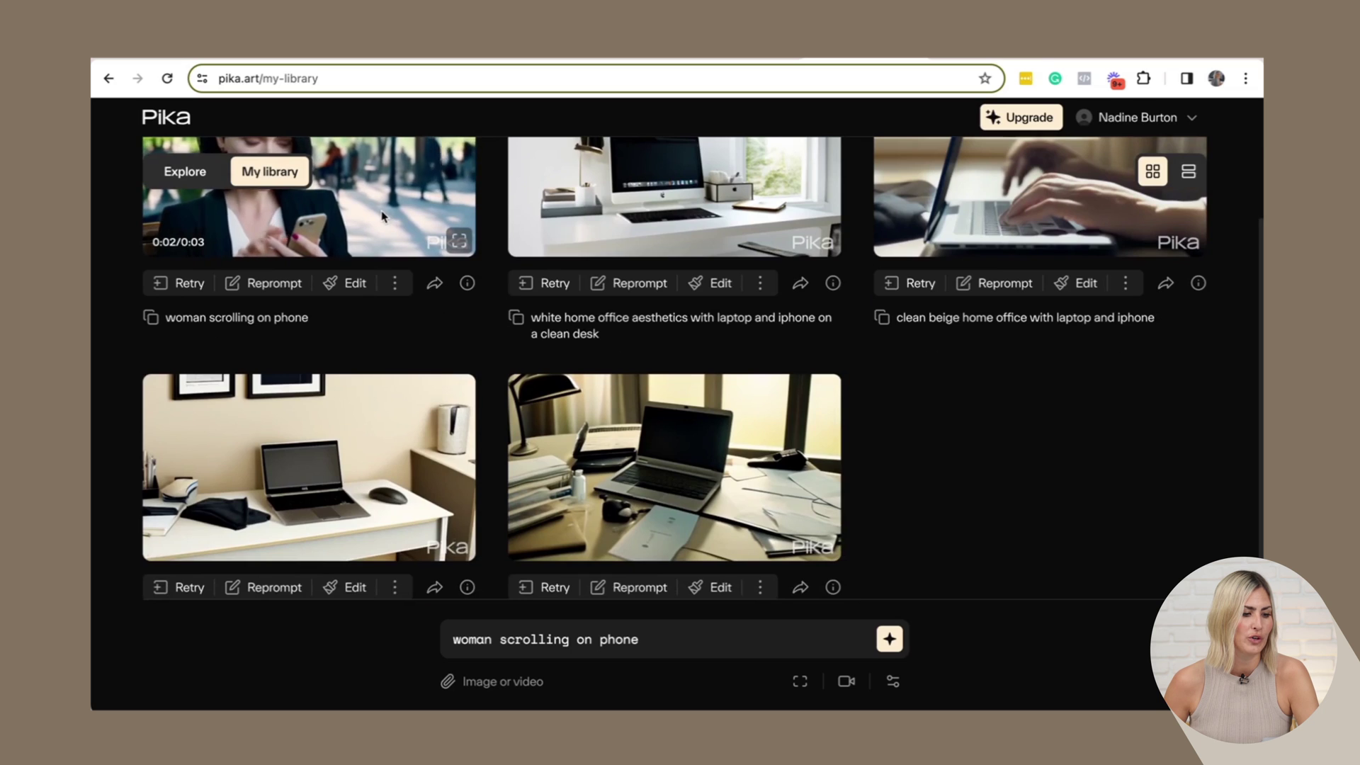
scroll(381, 210, up, 2)
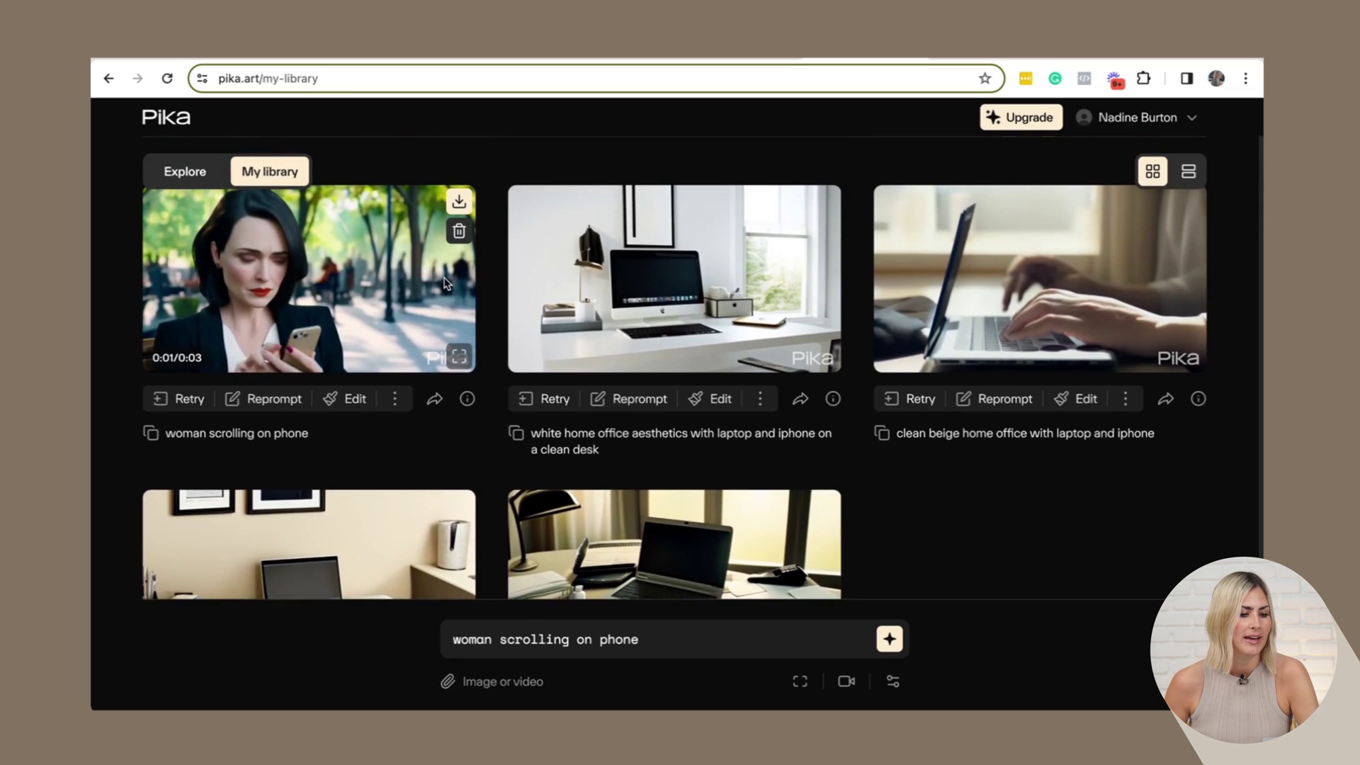
scroll(947, 170, down, 2)
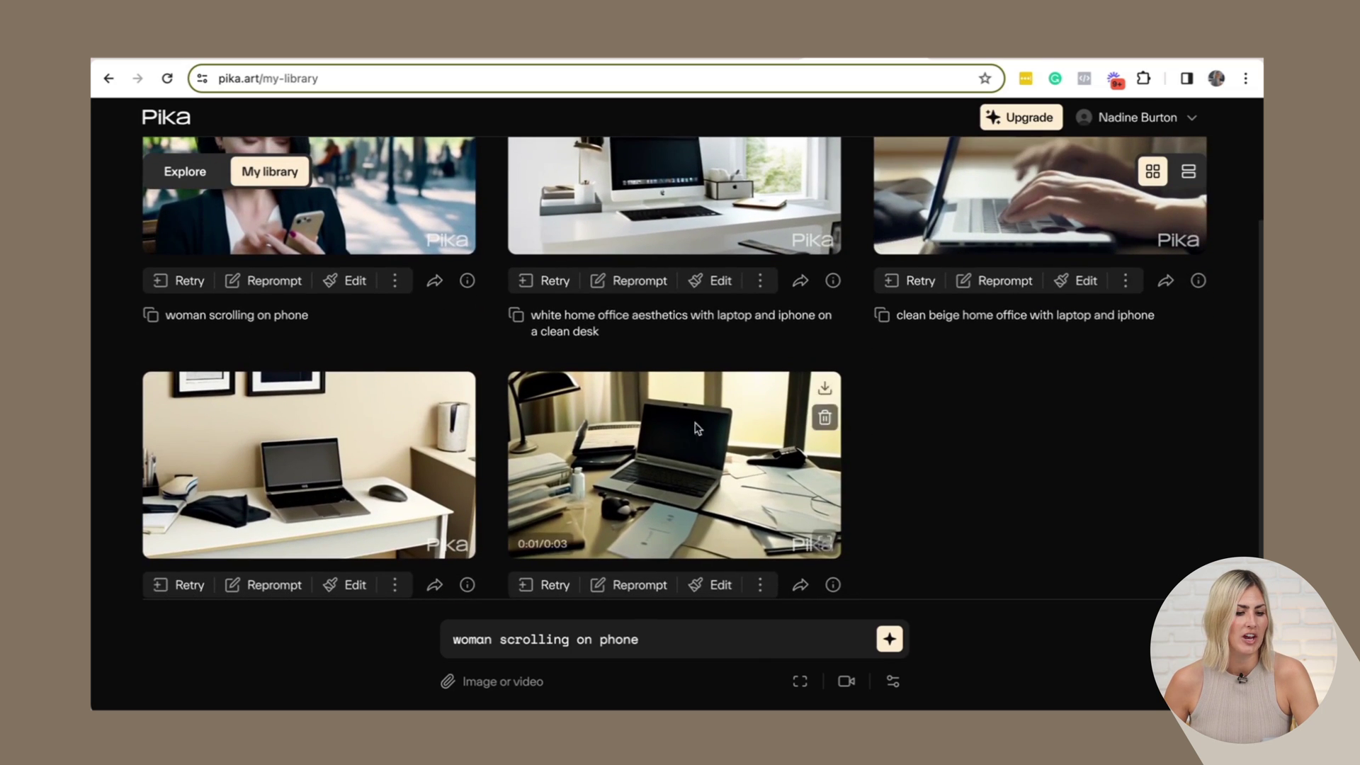
scroll(666, 178, up, 1)
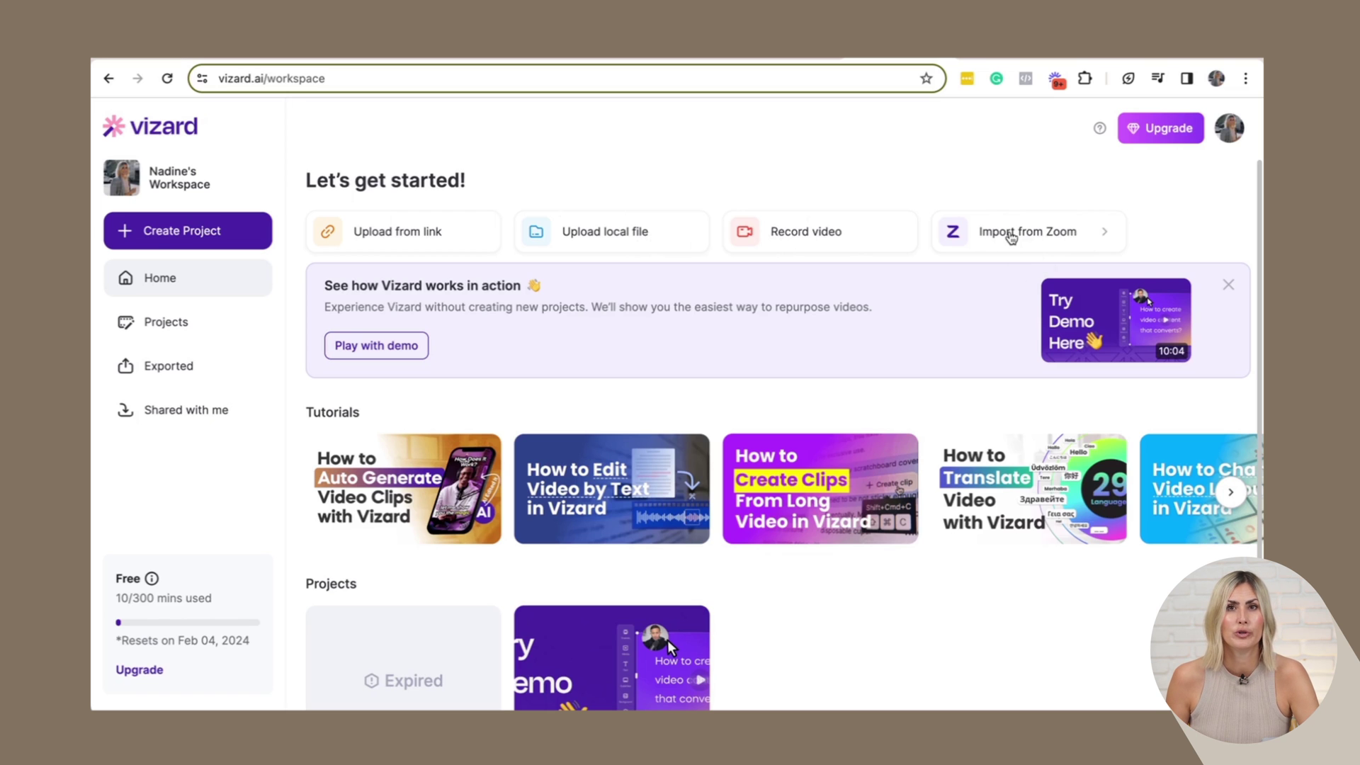
Step: Open the 'How to Auto Generate Video Clips with Vizard' tutorial
scroll(925, 170, down, 1)
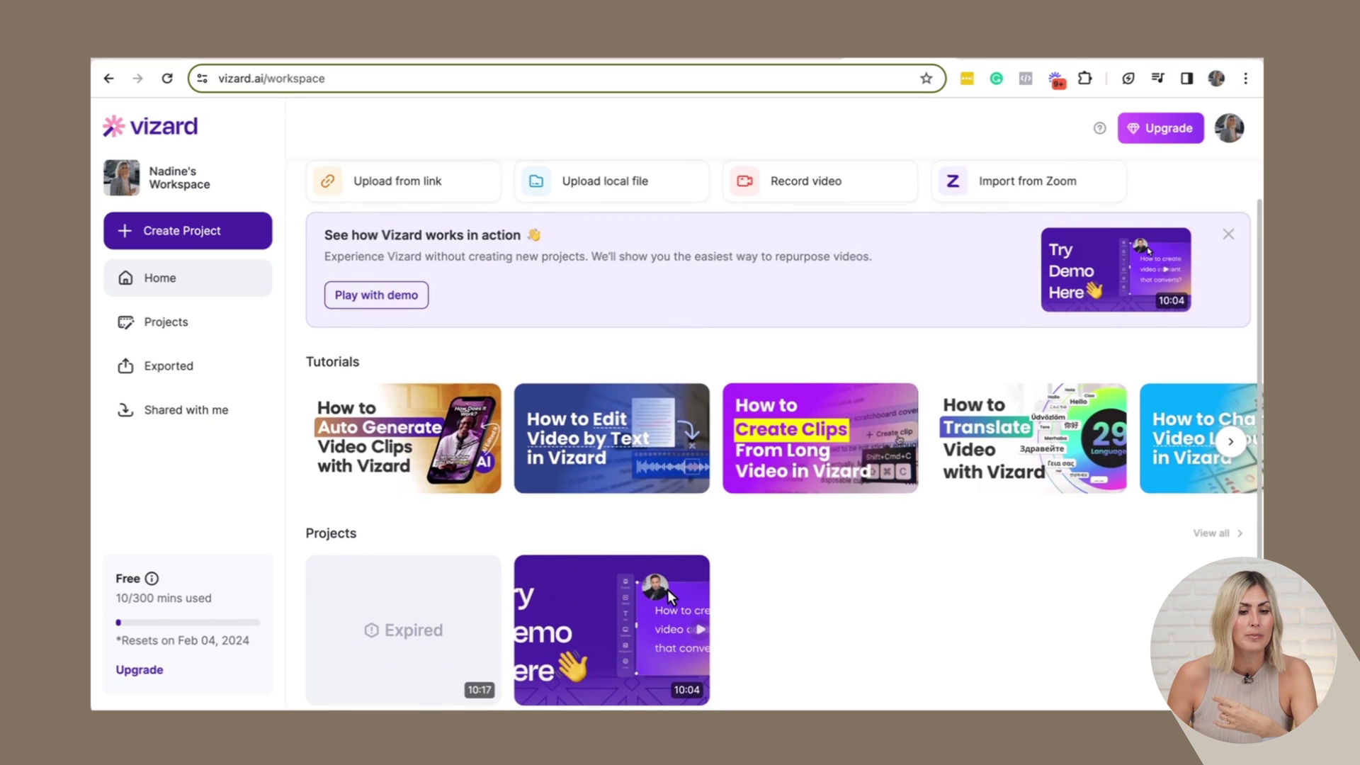
click(1006, 44)
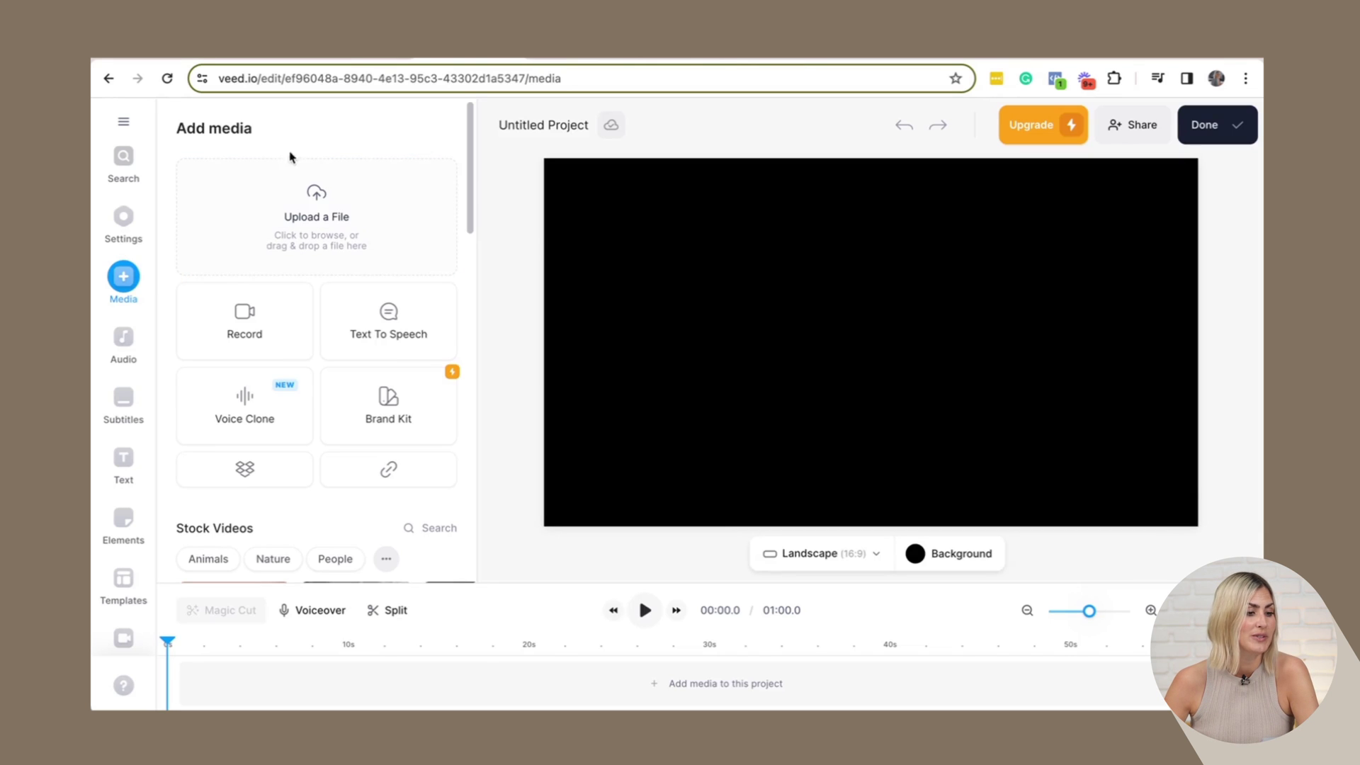
scroll(439, 215, down, 2)
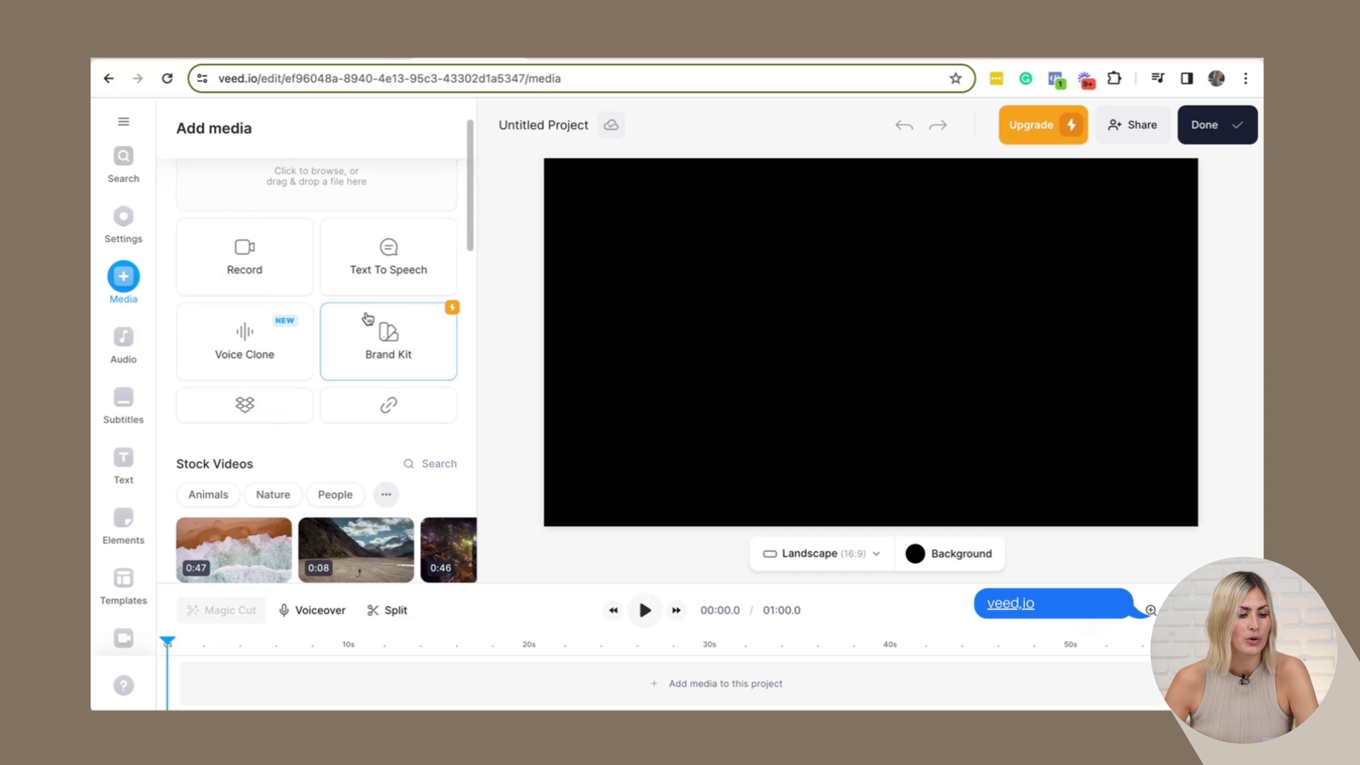
scroll(366, 317, up, 2)
scroll(363, 317, down, 2)
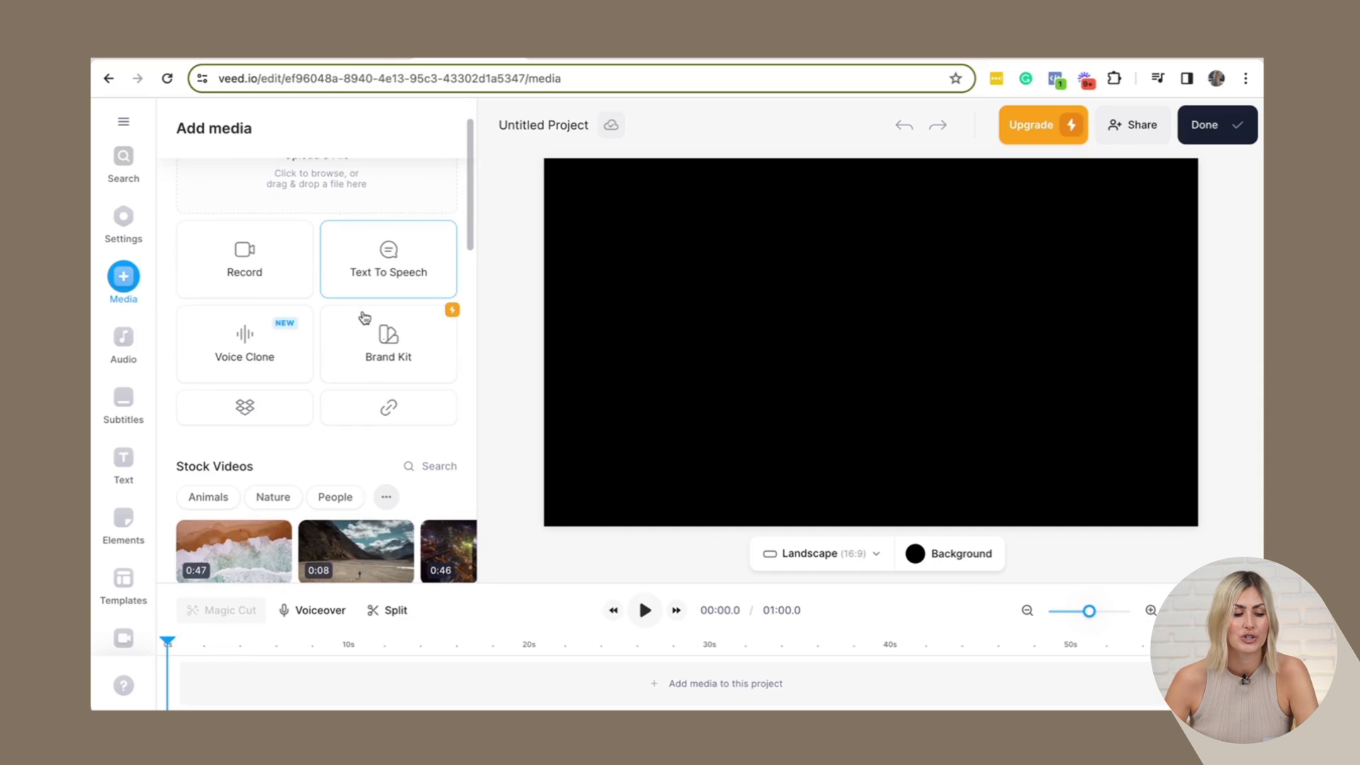
scroll(365, 315, down, 2)
scroll(365, 315, up, 4)
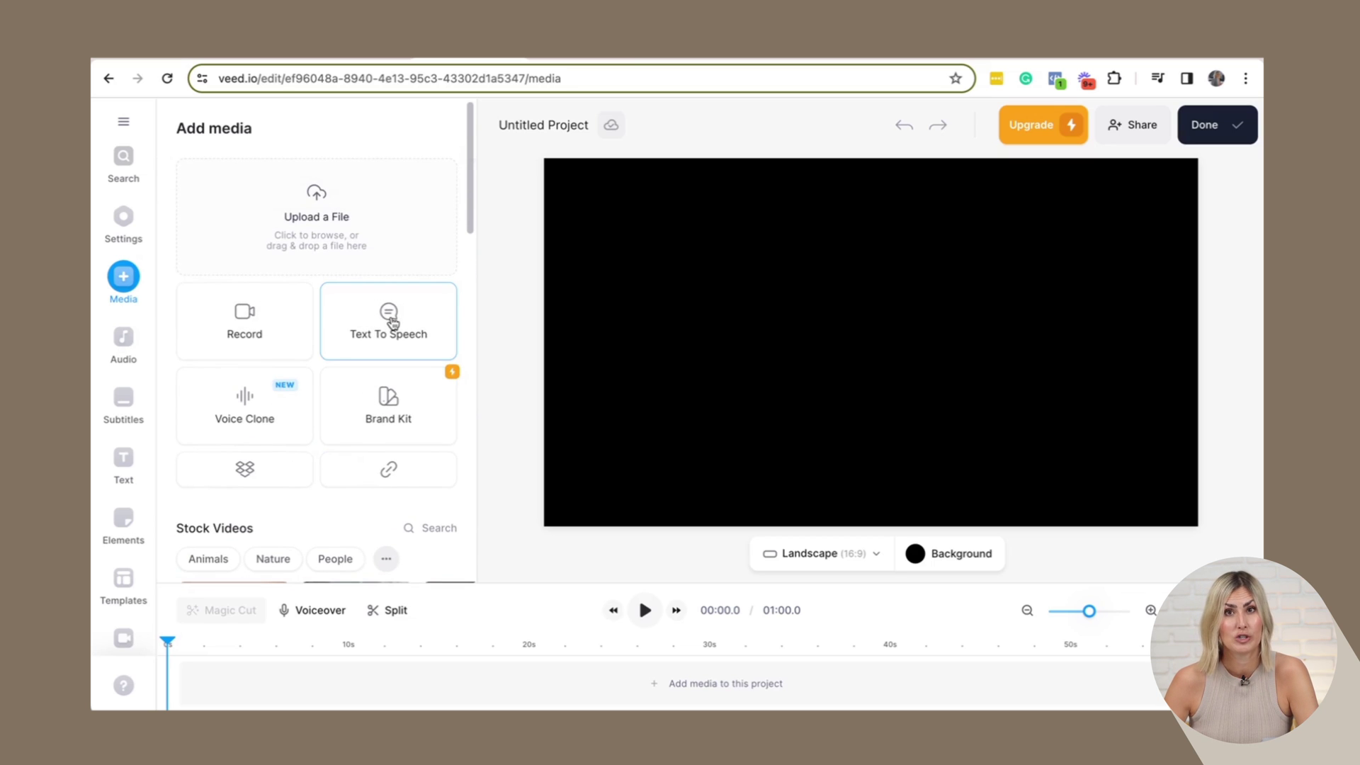
scroll(386, 322, down, 3)
scroll(386, 323, down, 3)
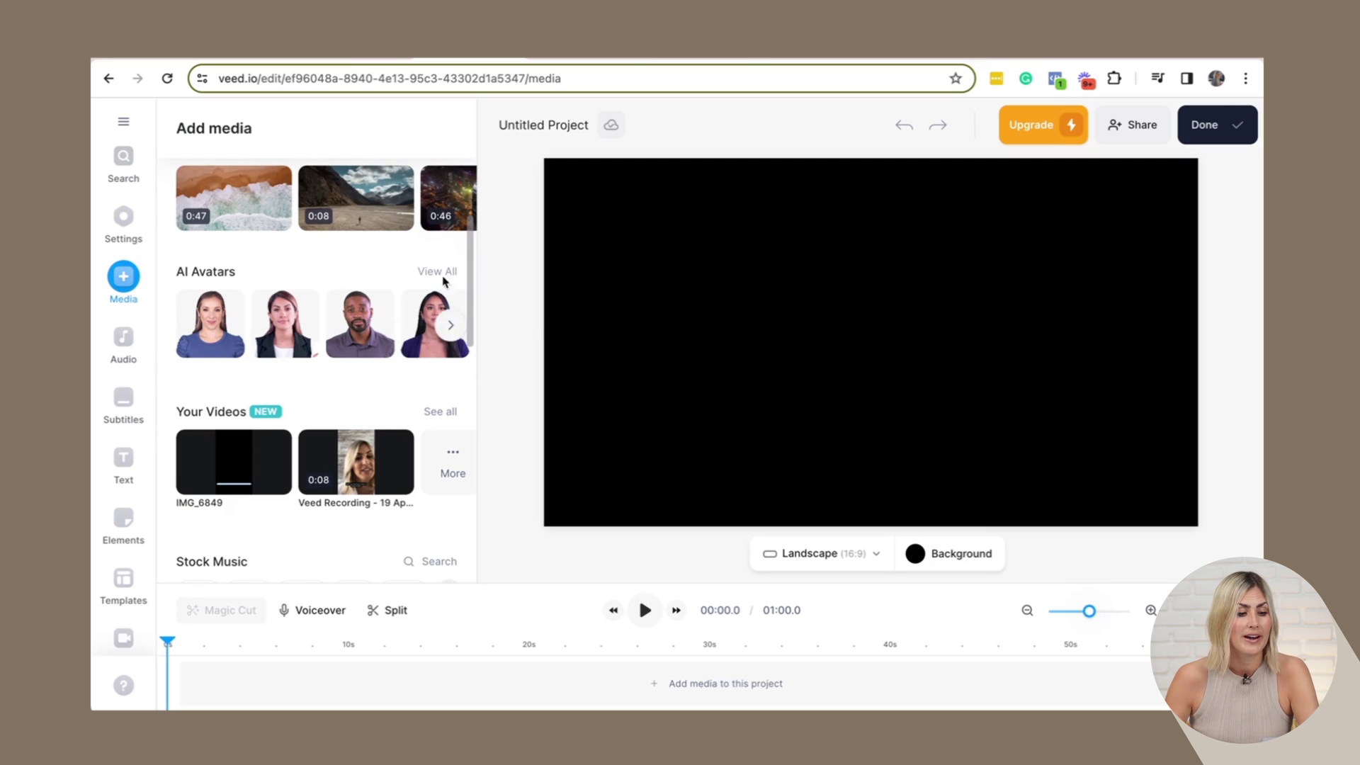
scroll(316, 274, down, 2)
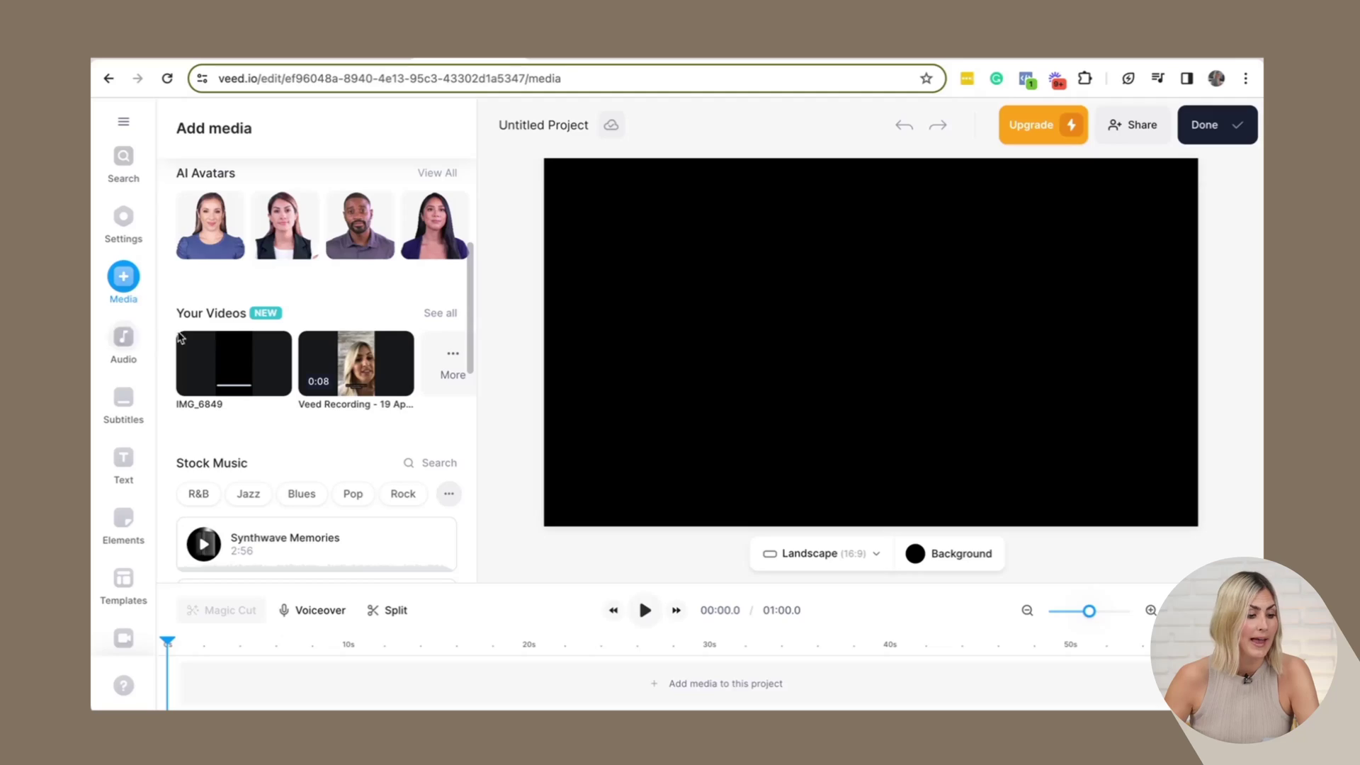
scroll(308, 298, up, 5)
scroll(308, 297, up, 4)
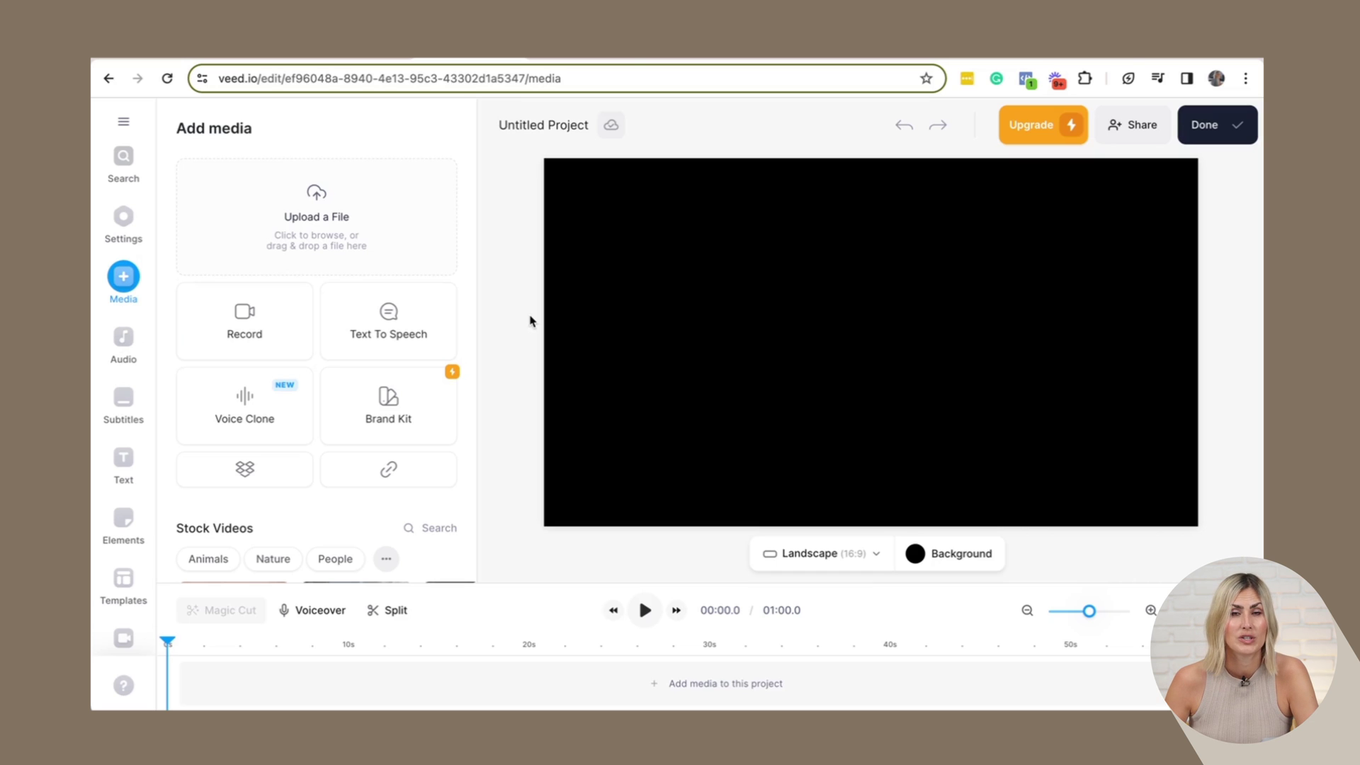
Step: Scroll down the empty VEED project page
scroll(425, 354, down, 3)
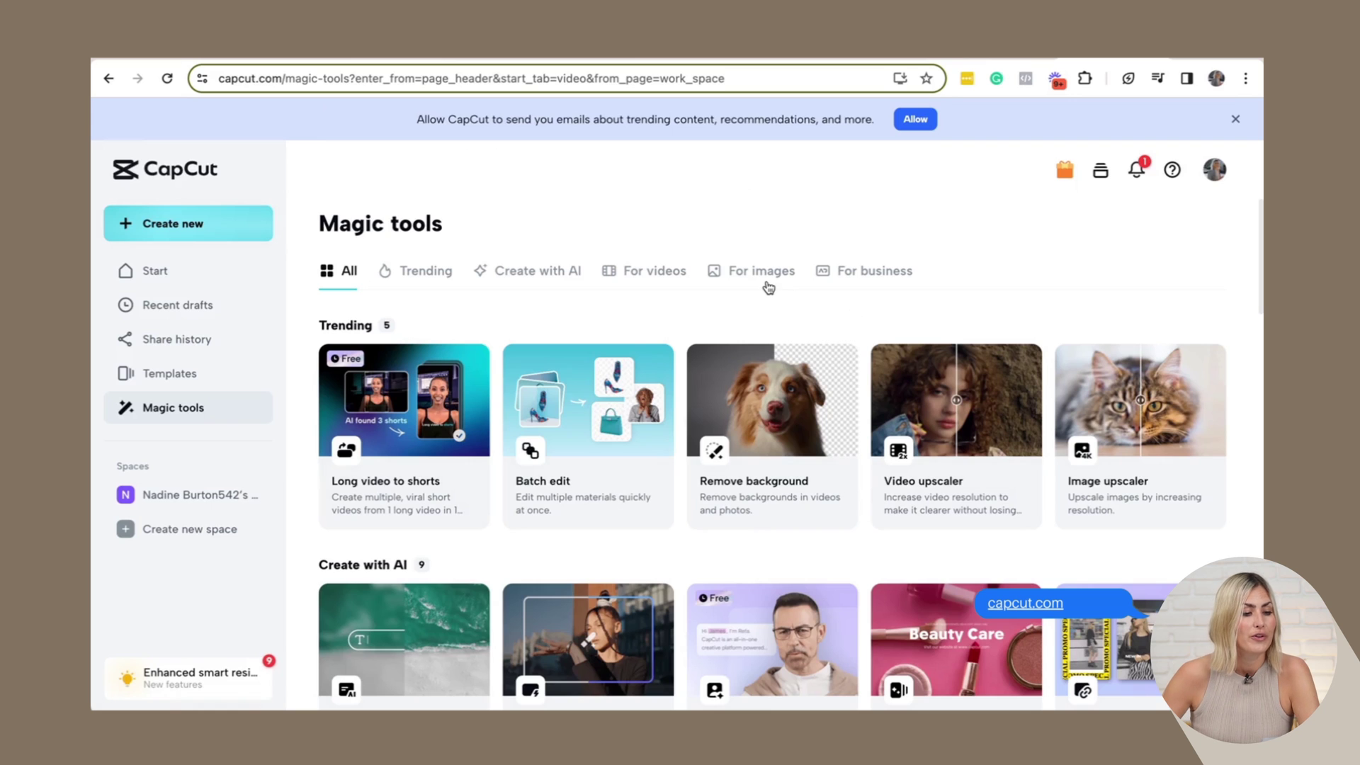
Step: Filter CapCut's Magic tools to the Create with AI category, like Script to video and AutoCut
scroll(768, 287, down, 2)
scroll(768, 287, up, 1)
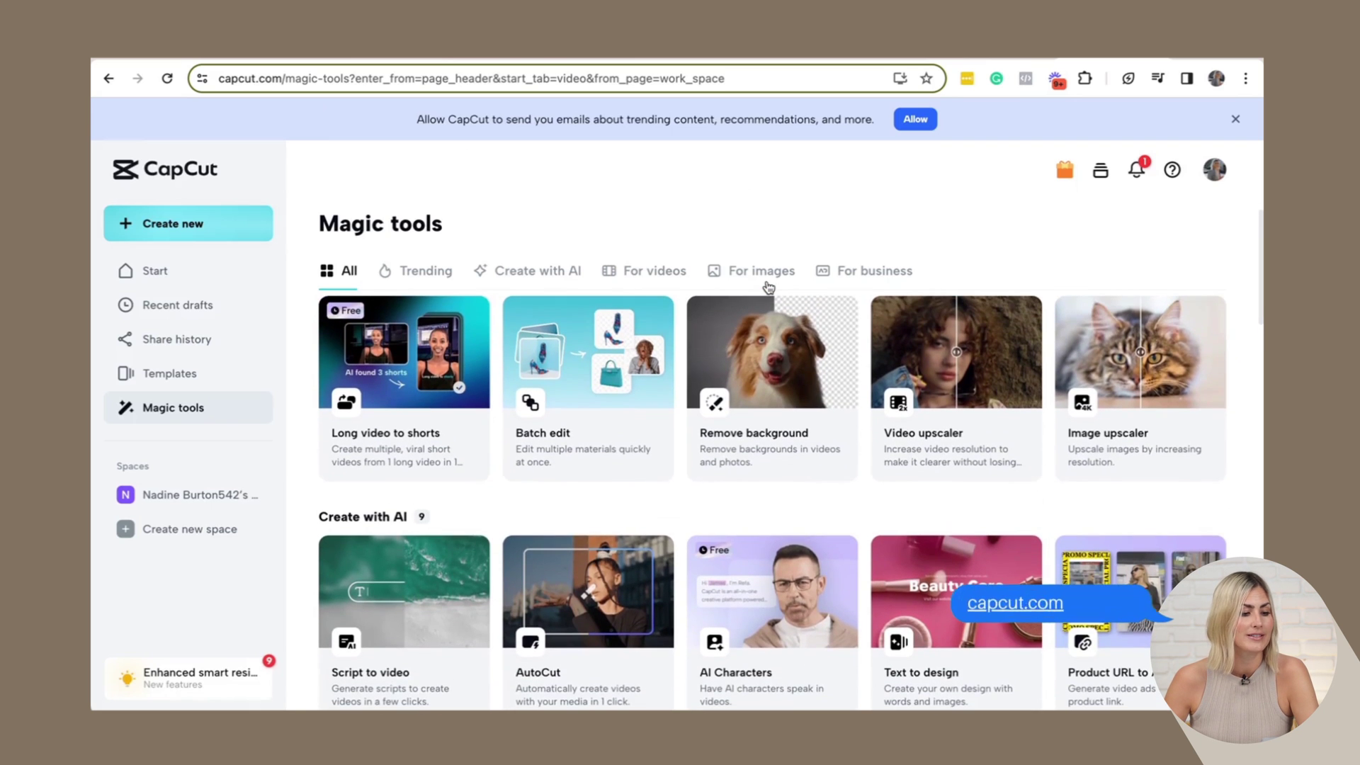
scroll(768, 287, up, 1)
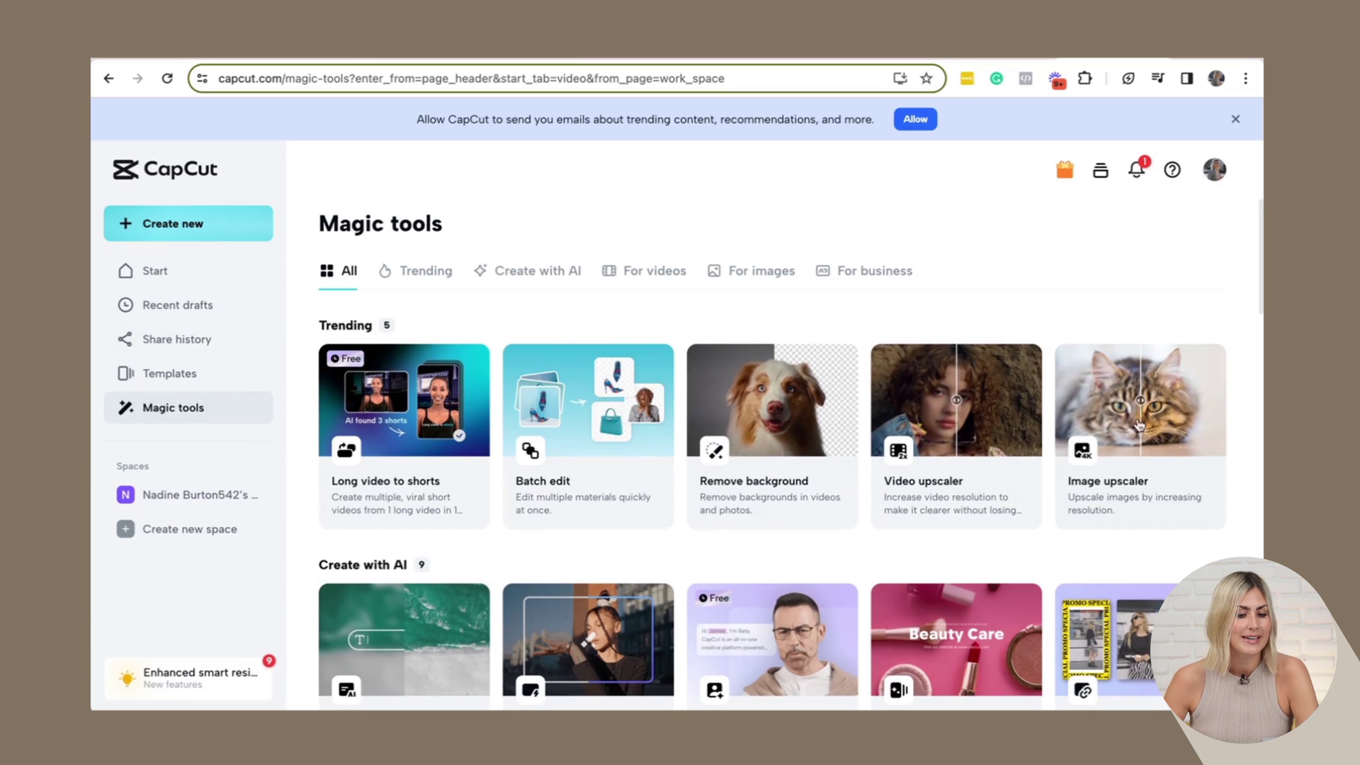
scroll(618, 442, down, 3)
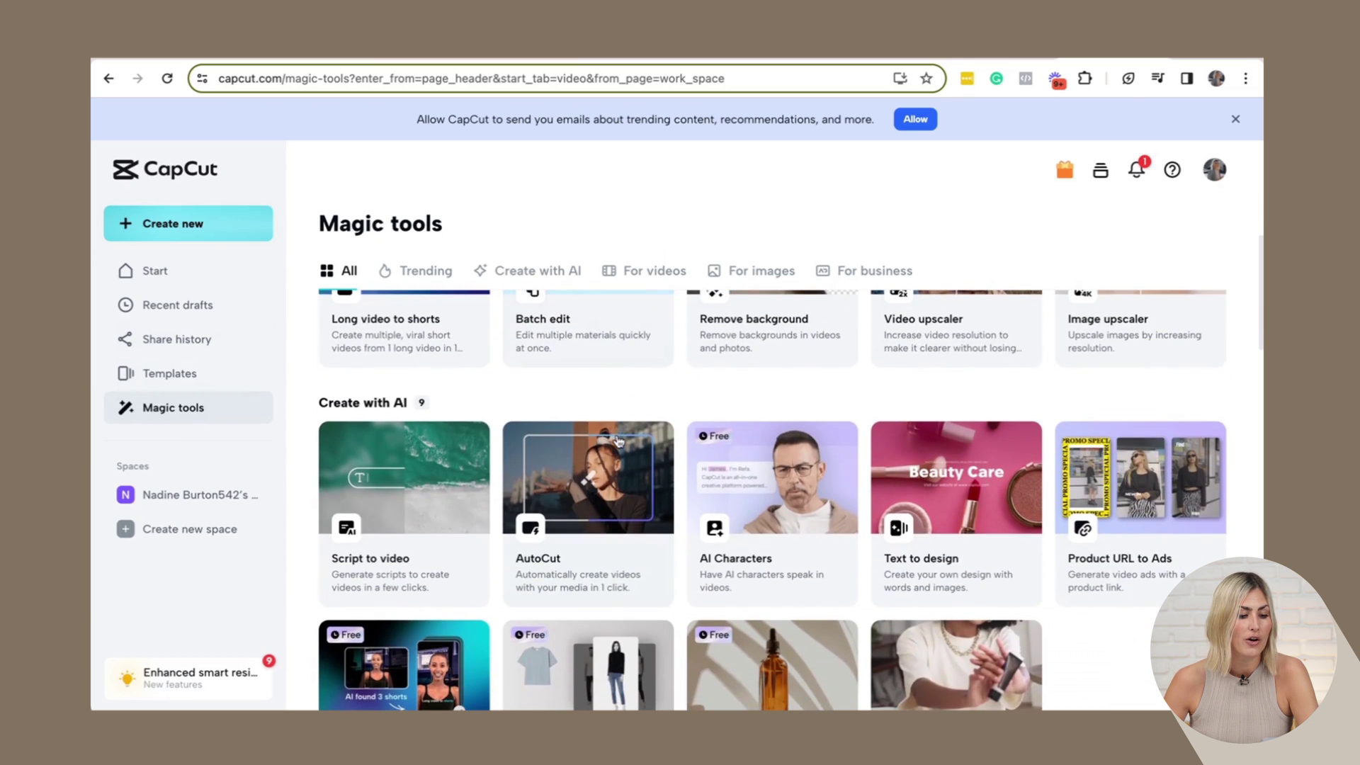
click(547, 274)
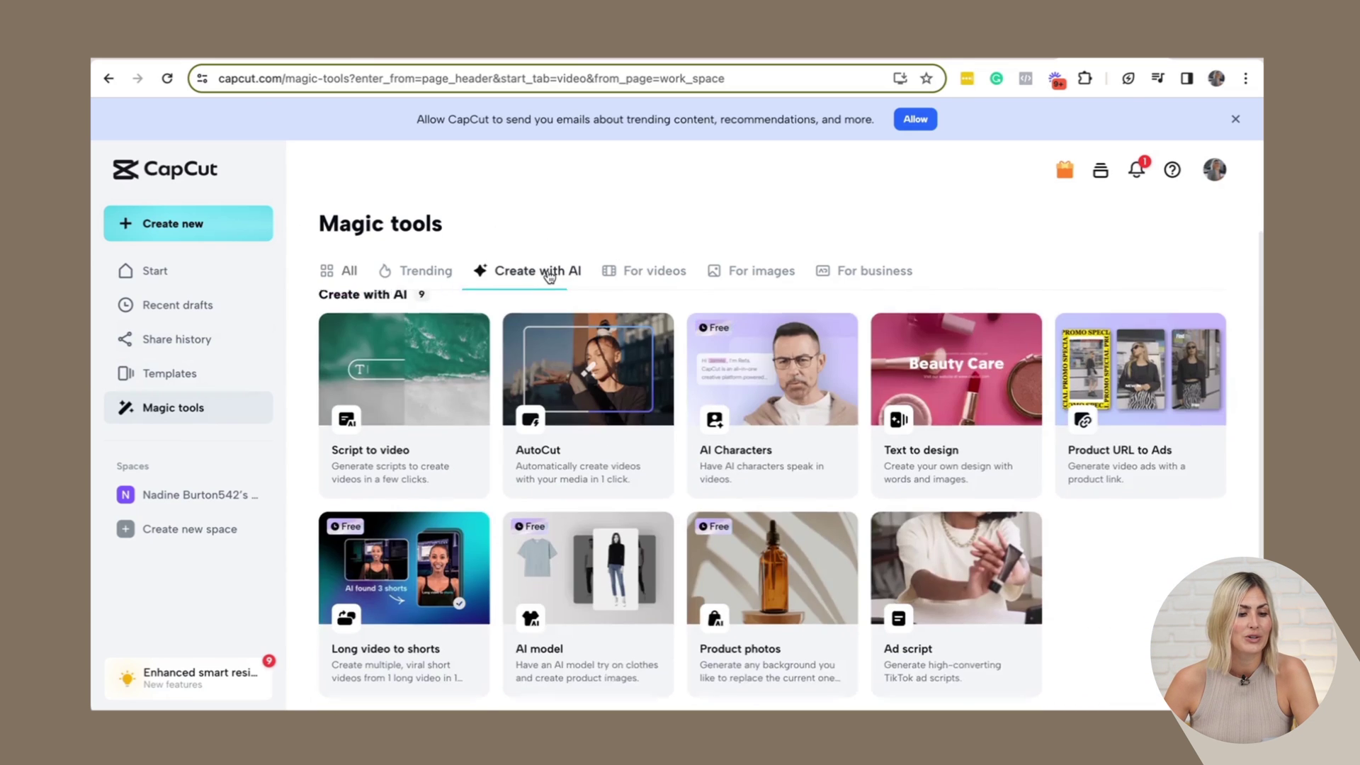